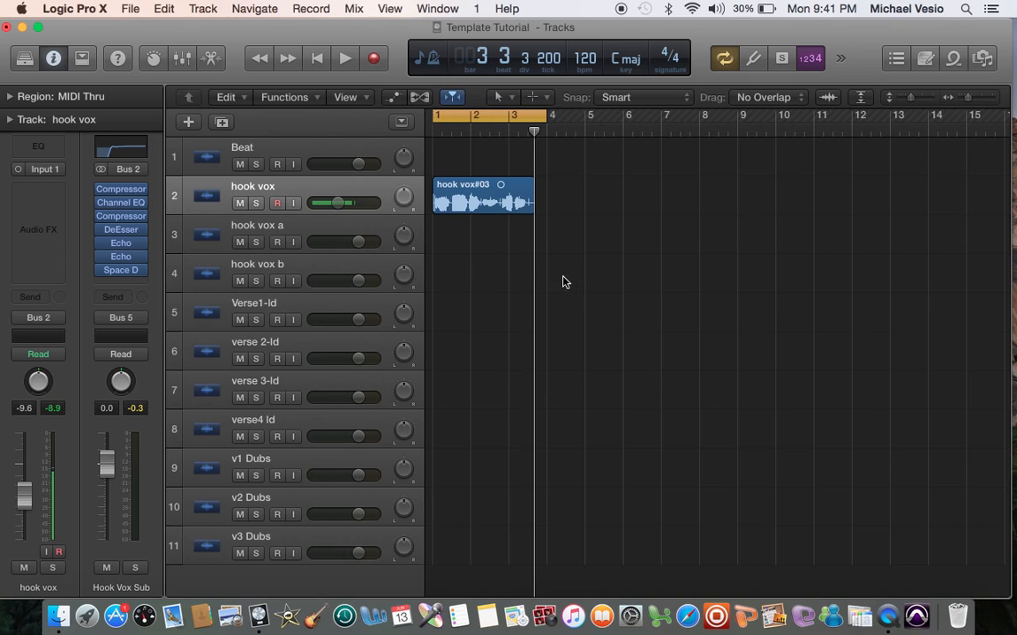
Step: Insert the mono Pitch Correction plug-in in the first audio effect slot of the hook vox track
left_click(494, 212)
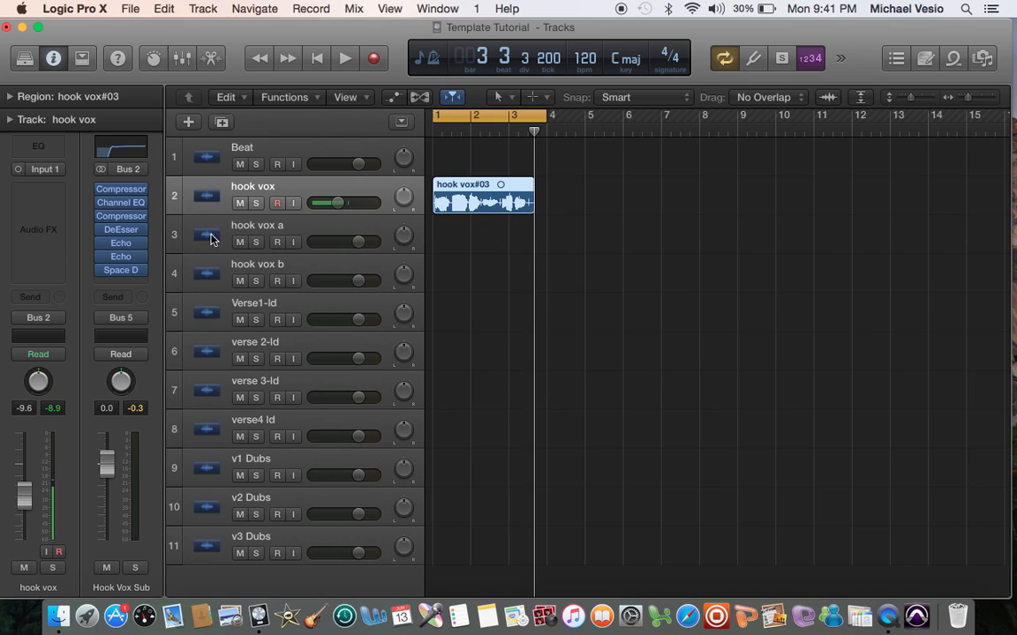
left_click(45, 181)
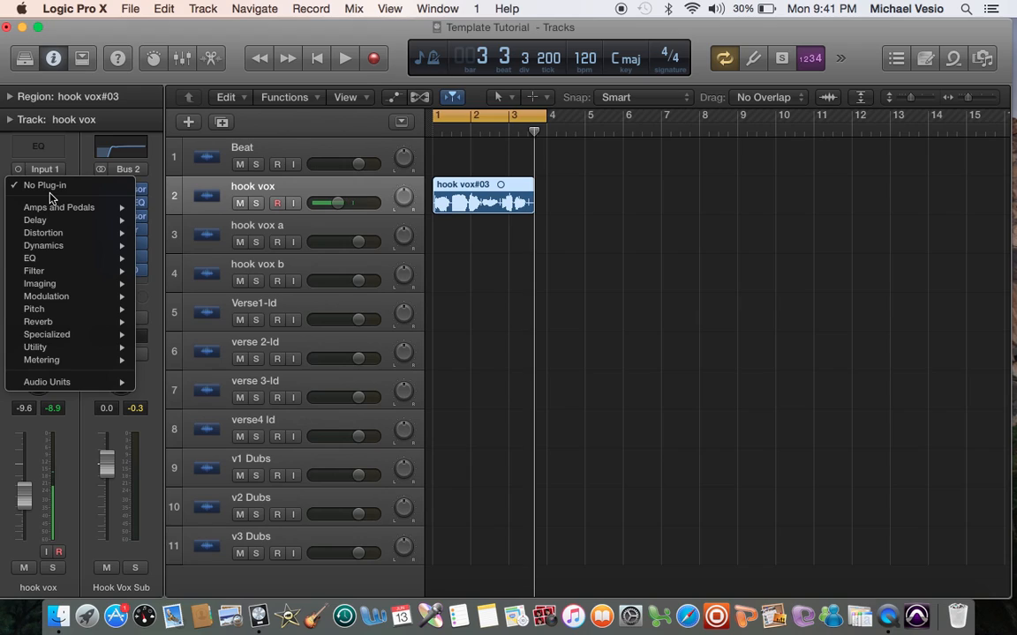
left_click(441, 240)
left_click(324, 193)
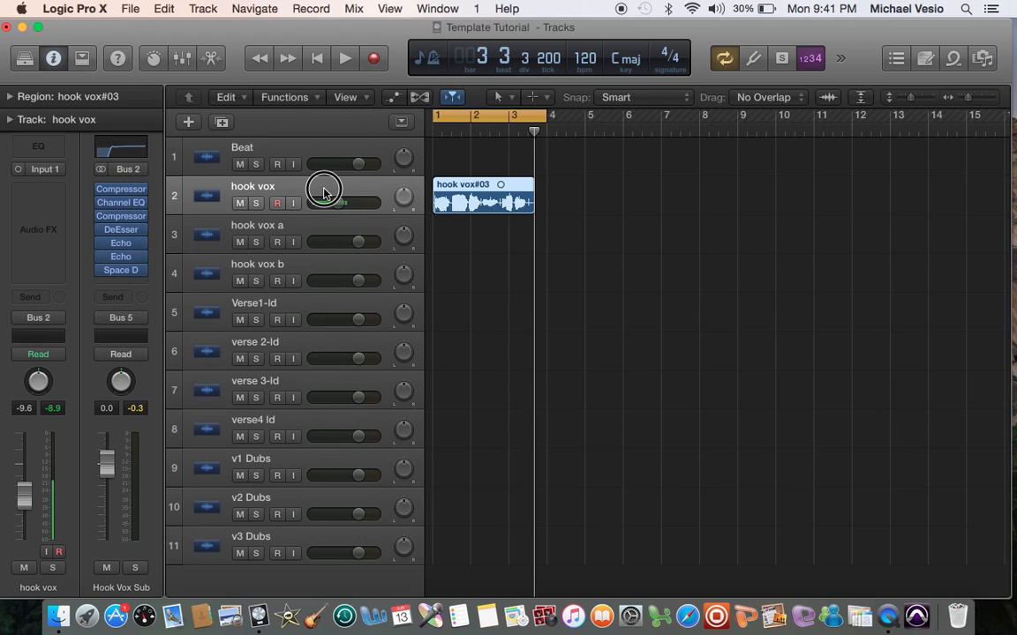
left_click(46, 204)
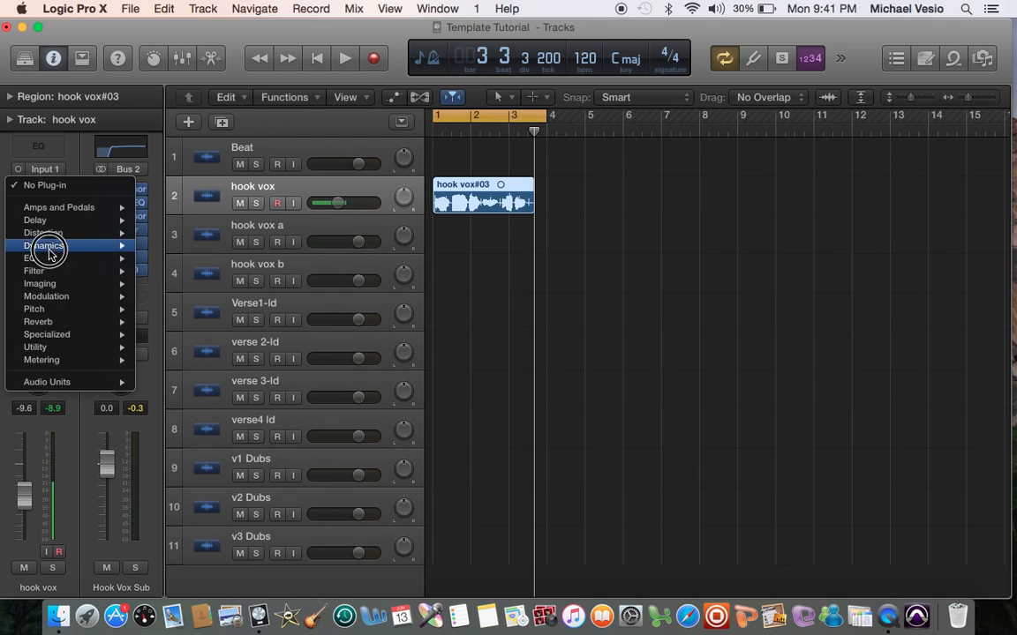
mouse_move(50, 308)
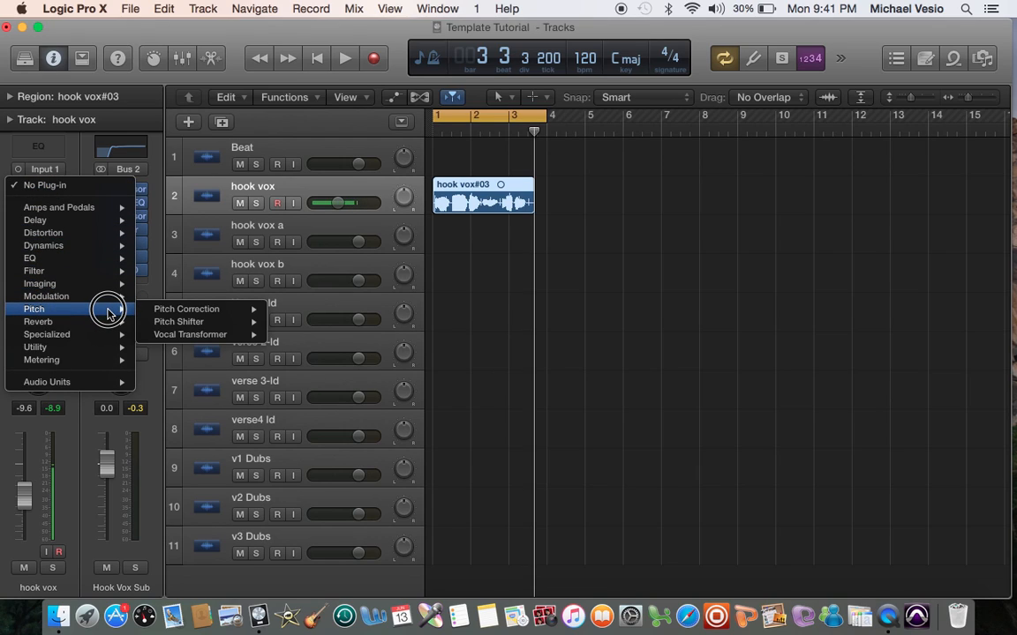
mouse_move(138, 311)
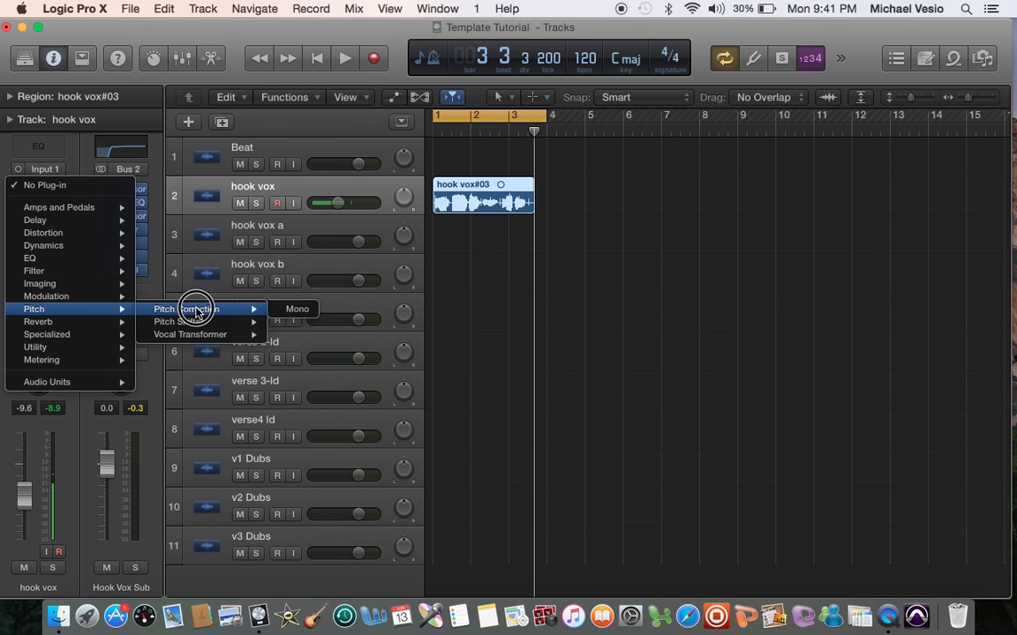
left_click(295, 309)
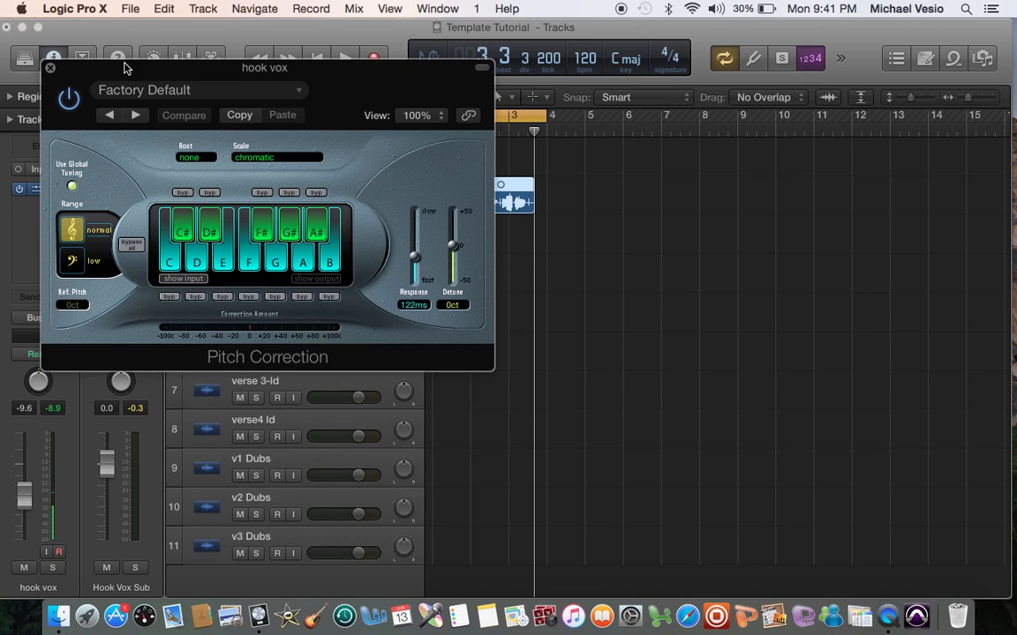
Step: Move the Pitch Correction window clear of the channel strips and the hook vox region
left_click_drag(127, 68, 250, 70)
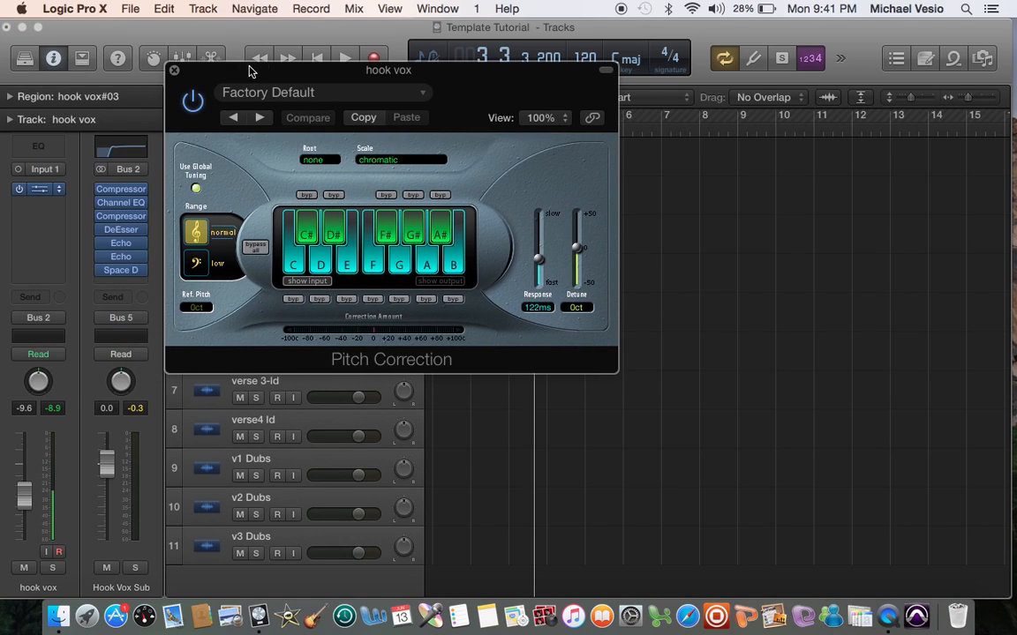
left_click(54, 188)
mouse_move(70, 336)
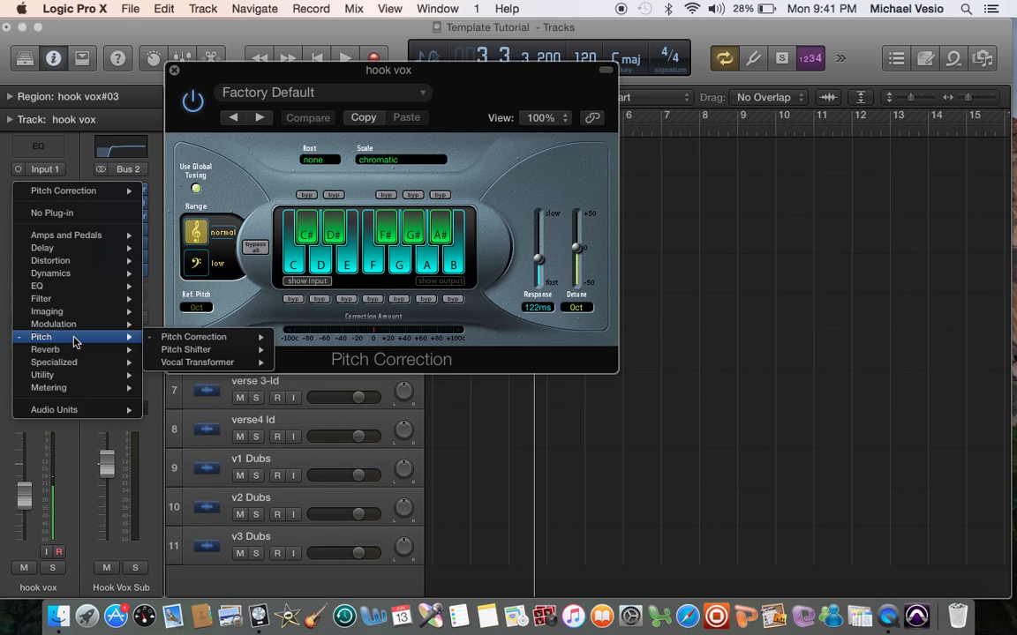
left_click(255, 182)
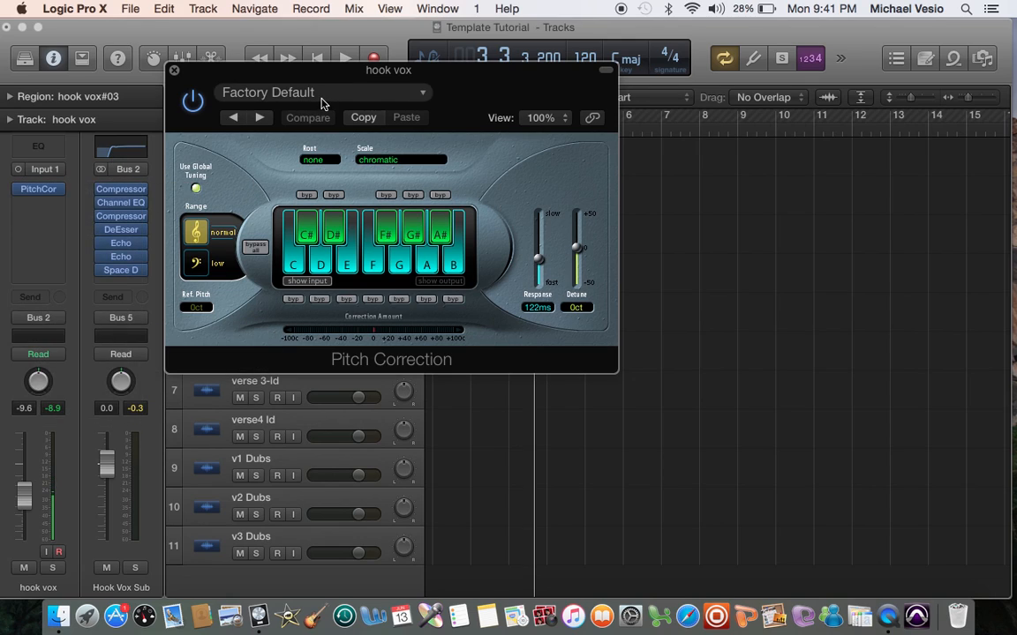
left_click_drag(333, 70, 371, 262)
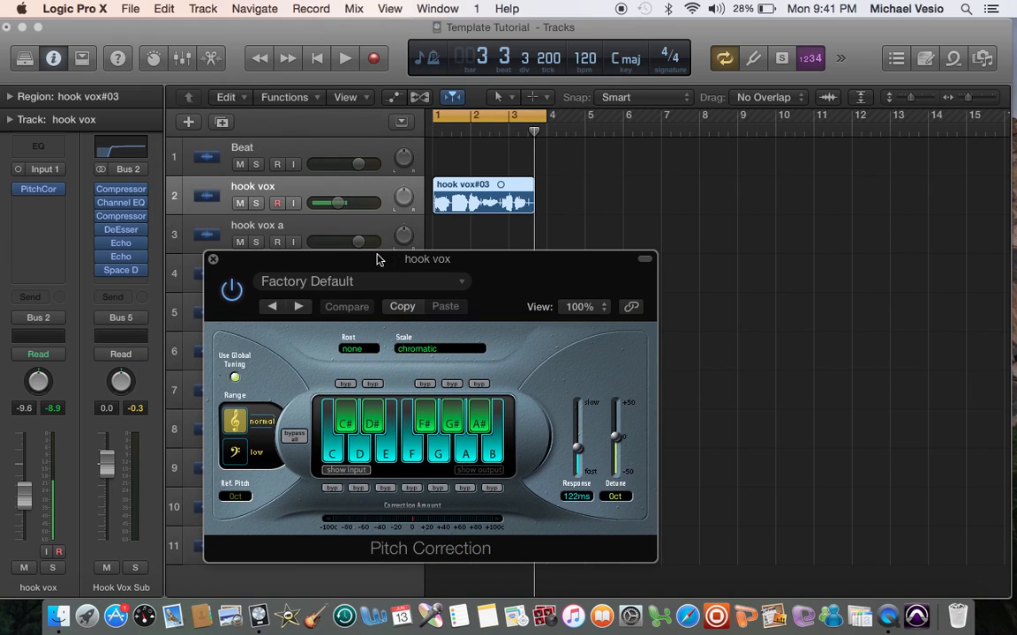
Step: Bypass the Pitch Correction plug-in and play the hook vox region briefly to hear it uncorrected
left_click(233, 289)
left_click(233, 289)
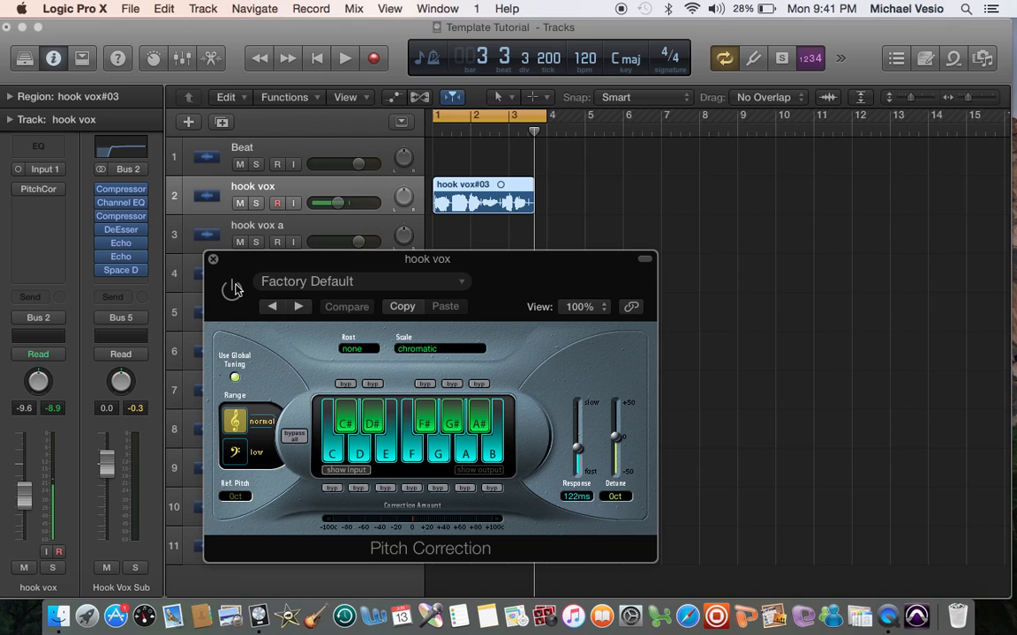
key("space")
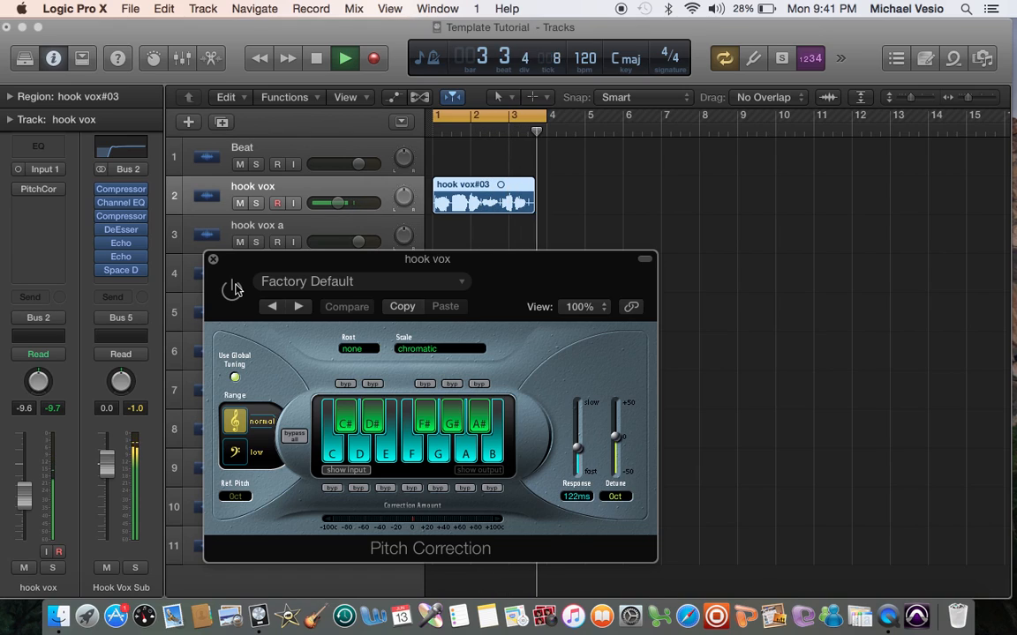
key("space")
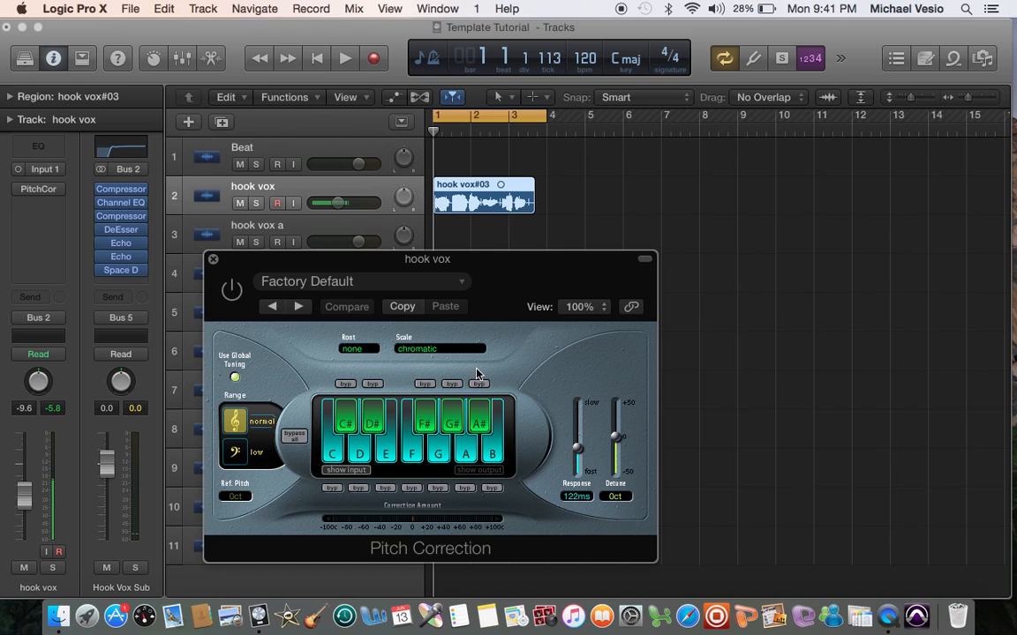
Step: Set Pitch Correction to the major scale with root C and a response of 0.00 ms
left_click(417, 353)
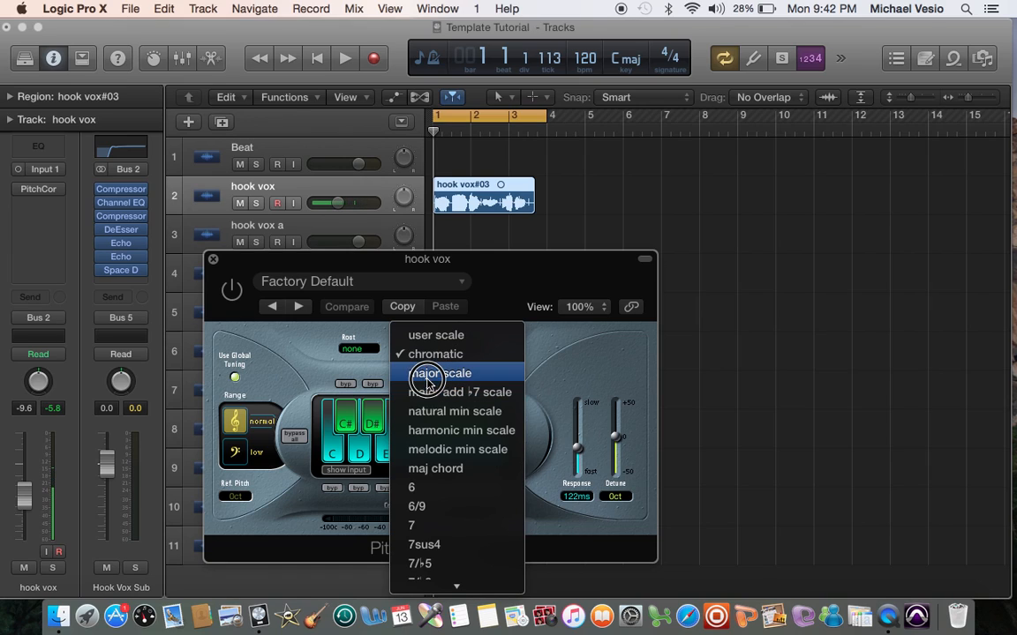
left_click_drag(428, 375, 358, 376)
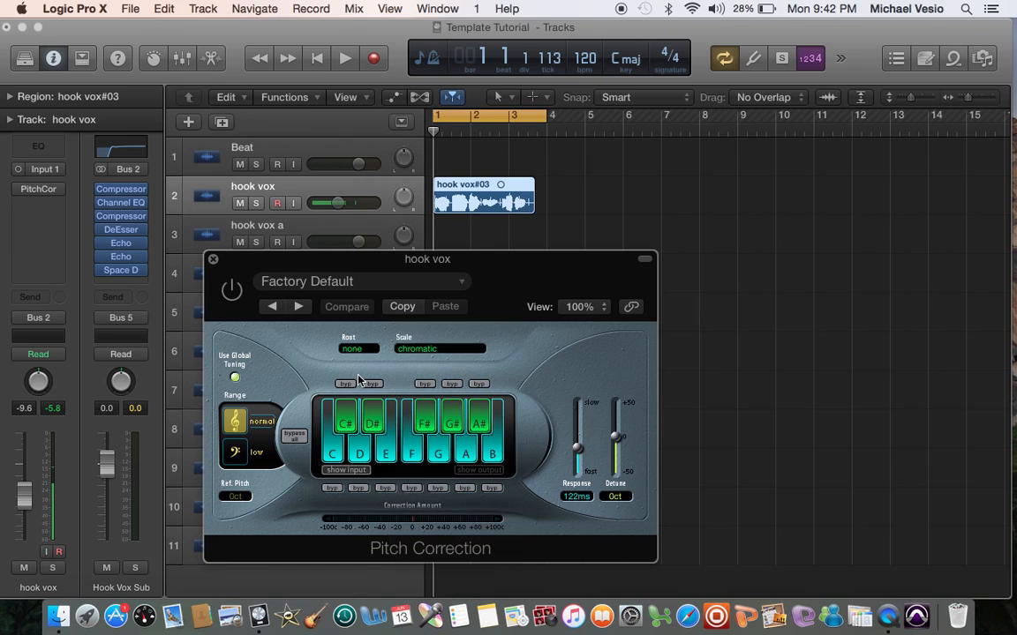
left_click(425, 350)
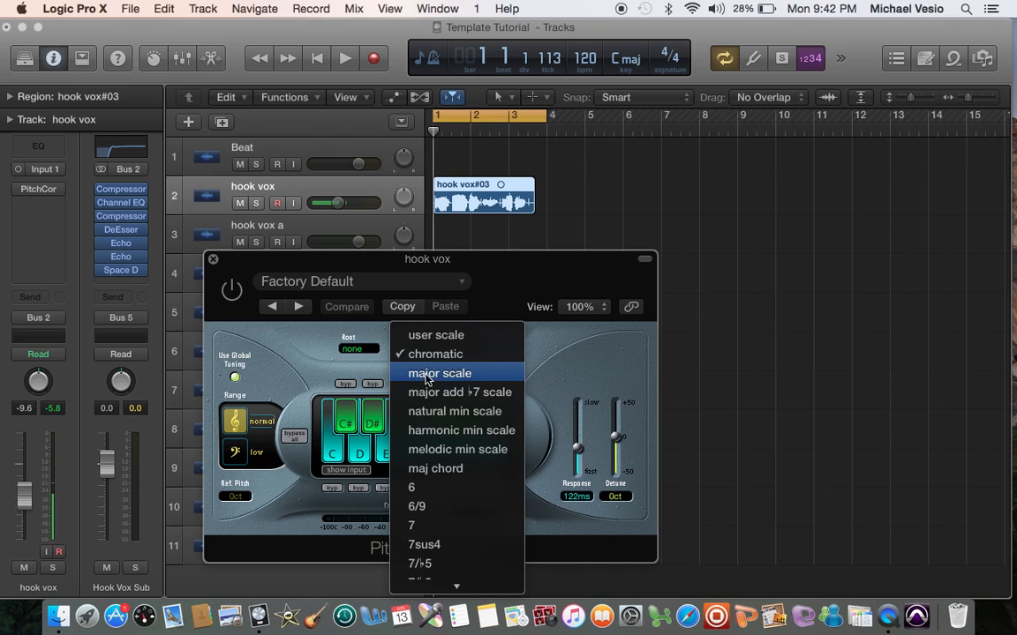
left_click(431, 375)
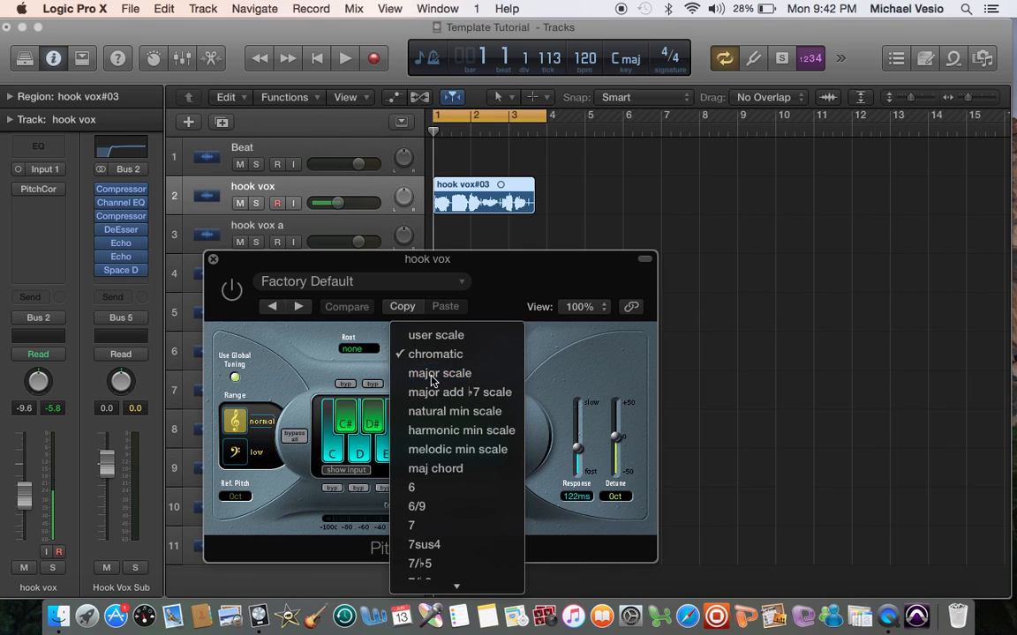
left_click(353, 347)
left_click(320, 348)
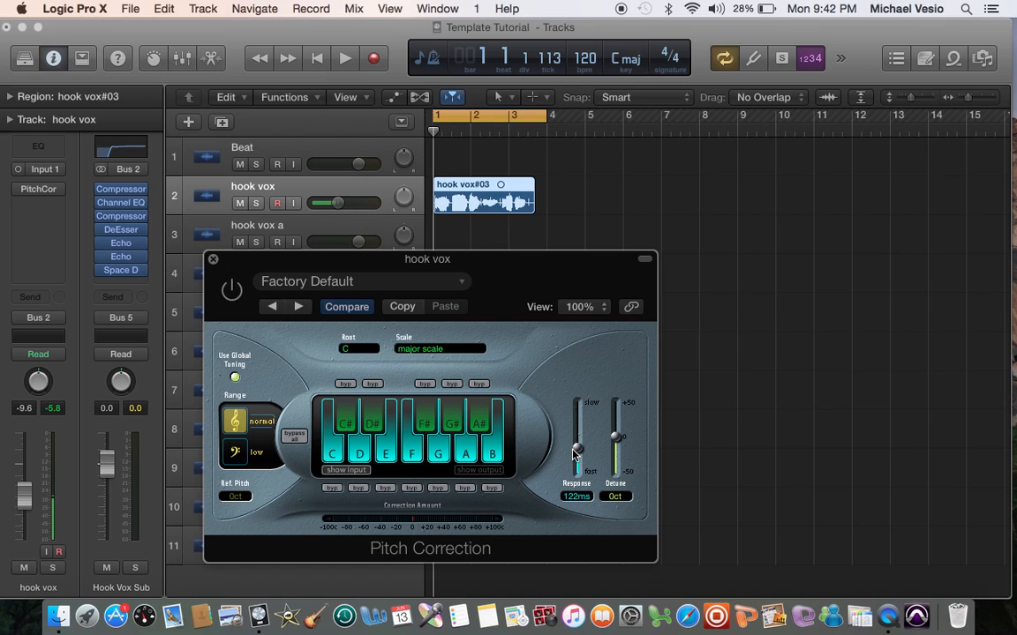
left_click_drag(577, 451, 574, 485)
Step: Play the hook vox region uncorrected, and play it again with Pitch Correction switched on and the system volume raised
key("space")
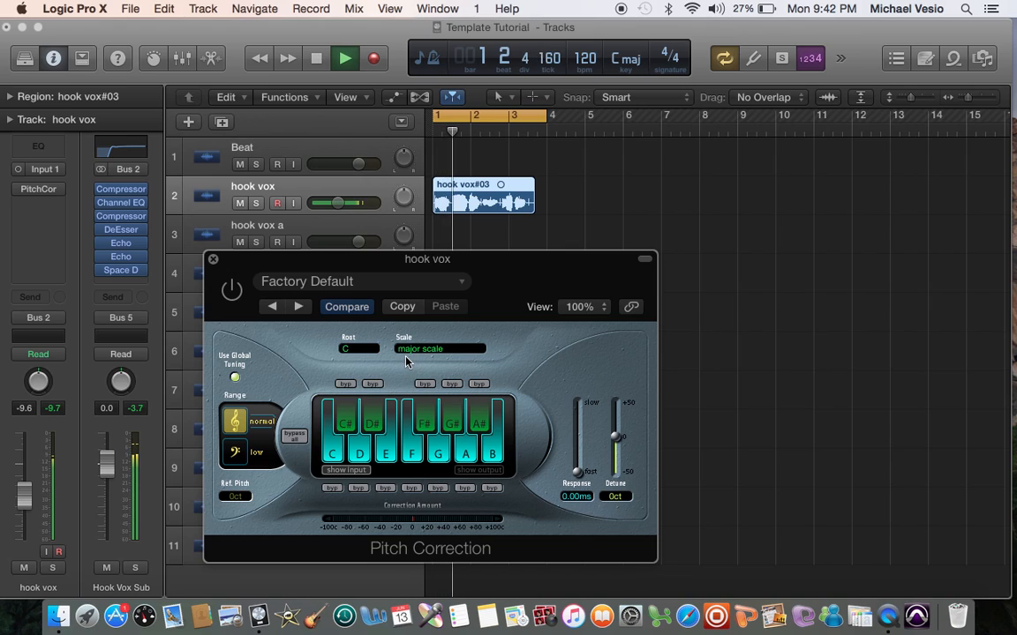
key("space")
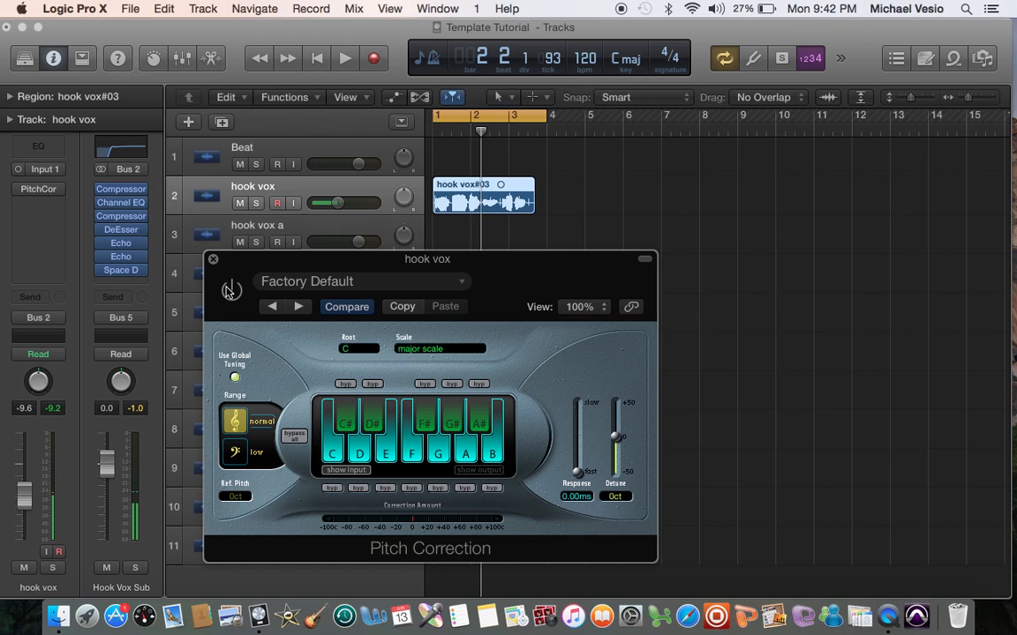
left_click(227, 291)
key("XF86AudioRaiseVolume")
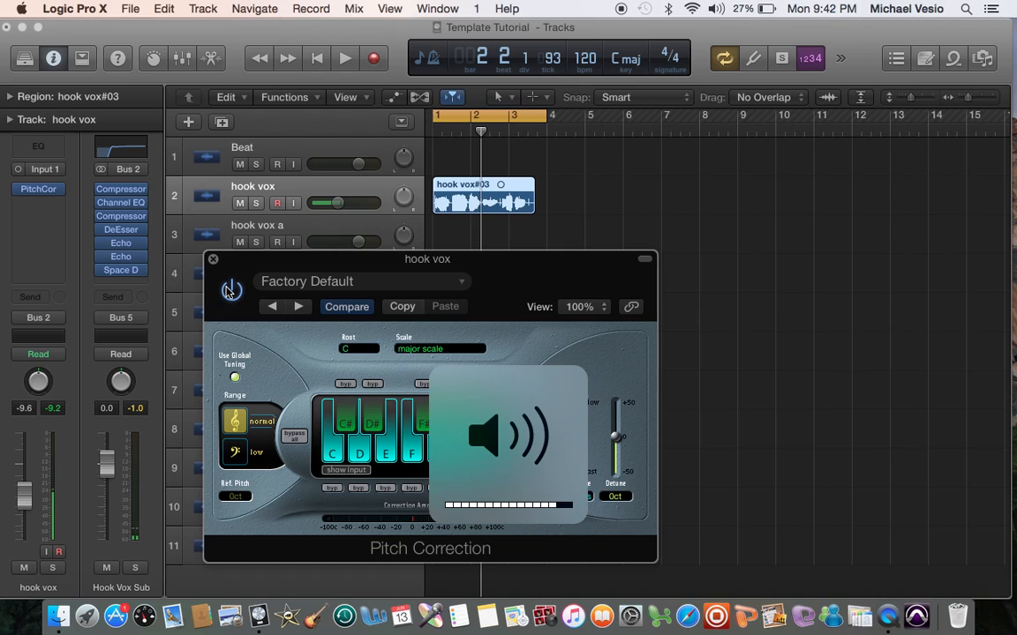
key("space")
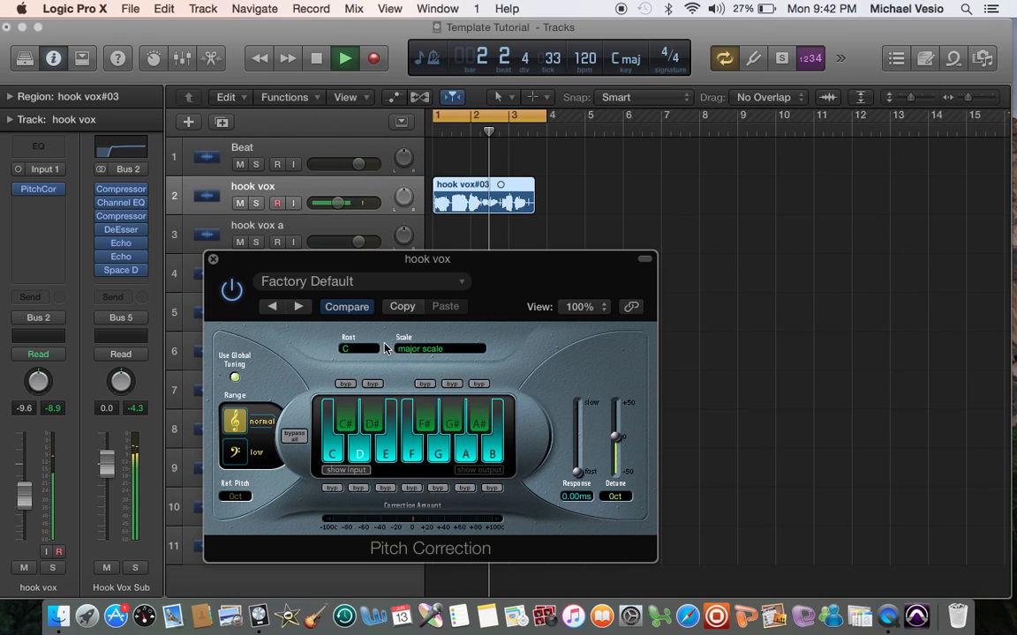
key("XF86AudioRaiseVolume")
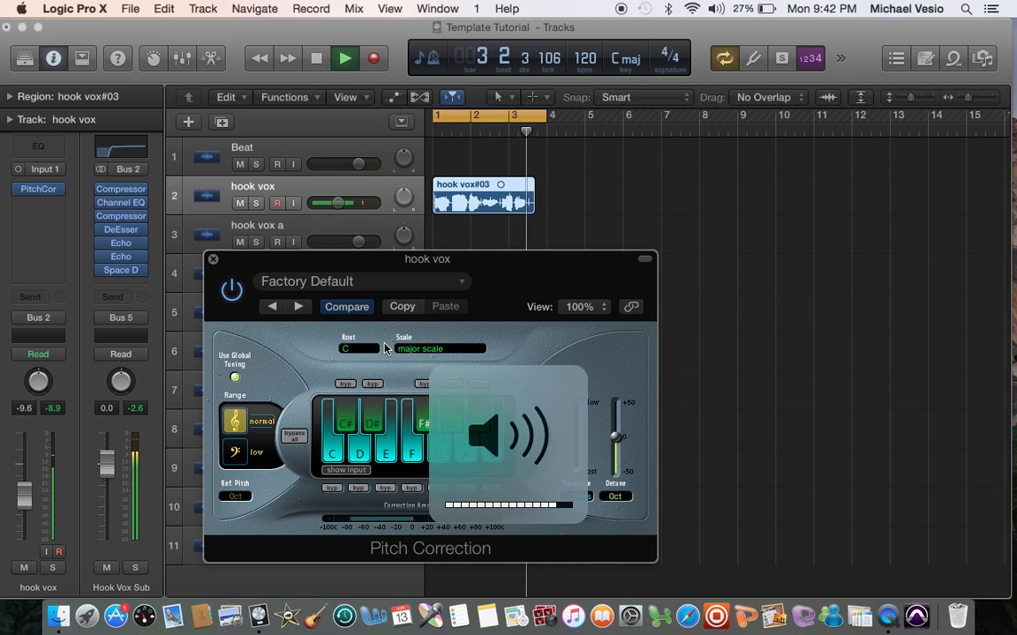
key("space")
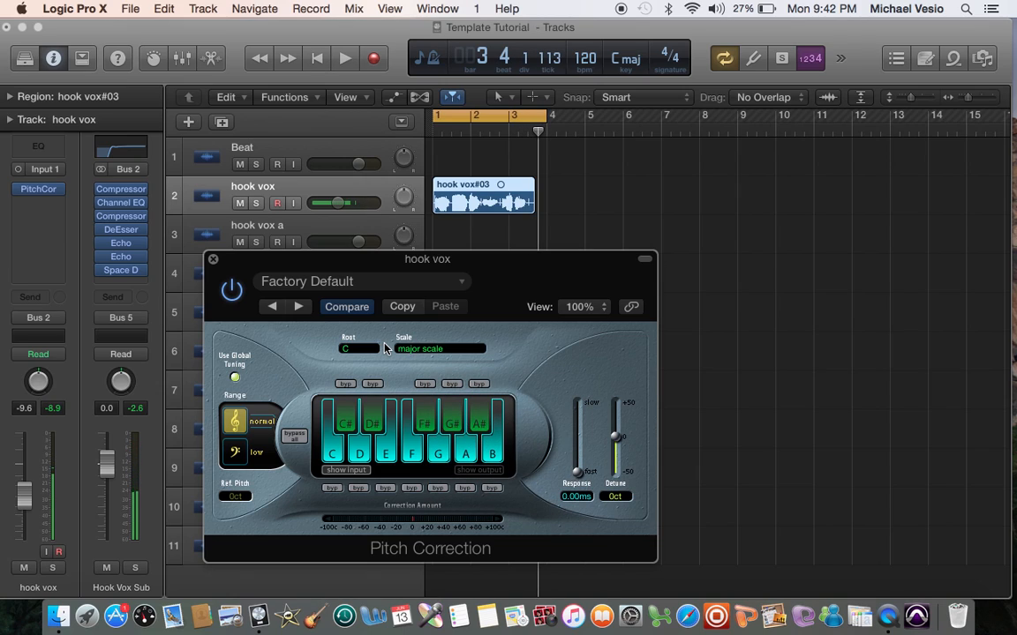
Step: Set the Pitch Correction root to C# and play the hook vox region from the start
left_click(360, 350)
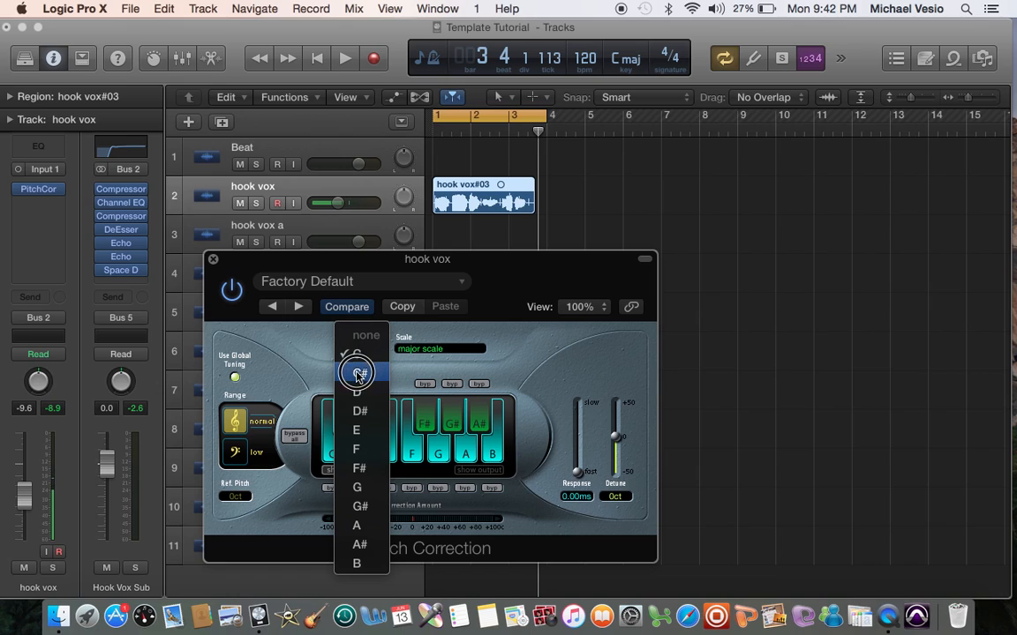
left_click(362, 373)
key("Return")
key("space")
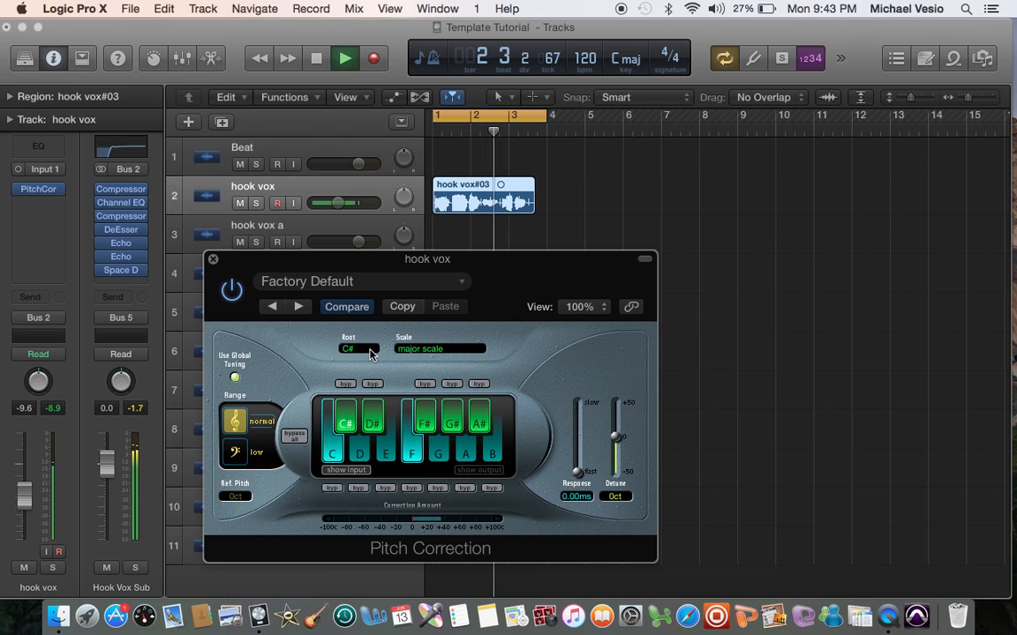
Step: Change the Pitch Correction root to D during playback, listen to the vocal, and stop playback
left_click(369, 351)
left_click(369, 373)
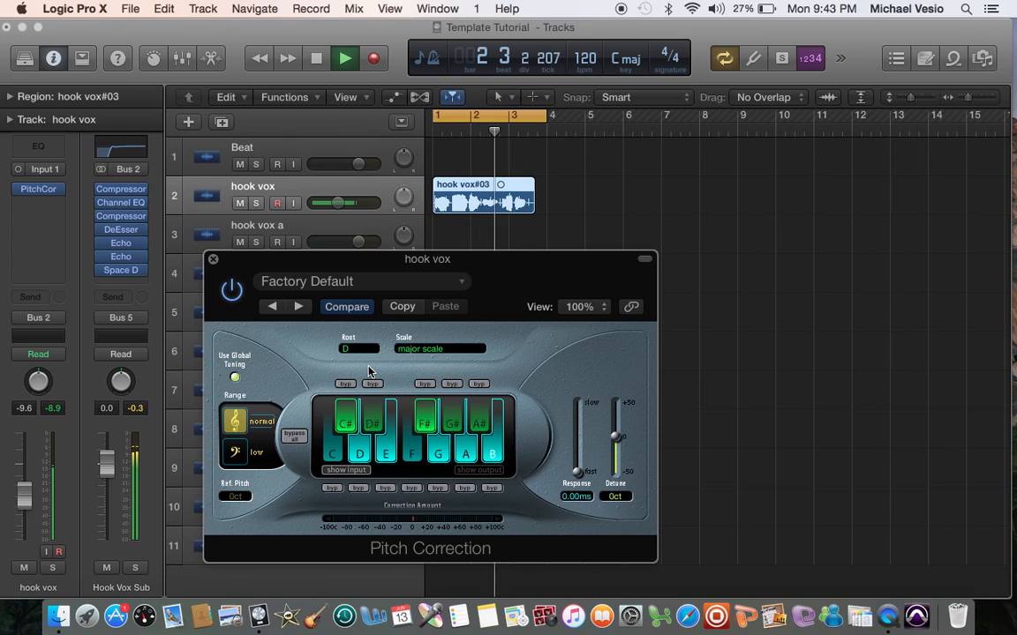
key("space")
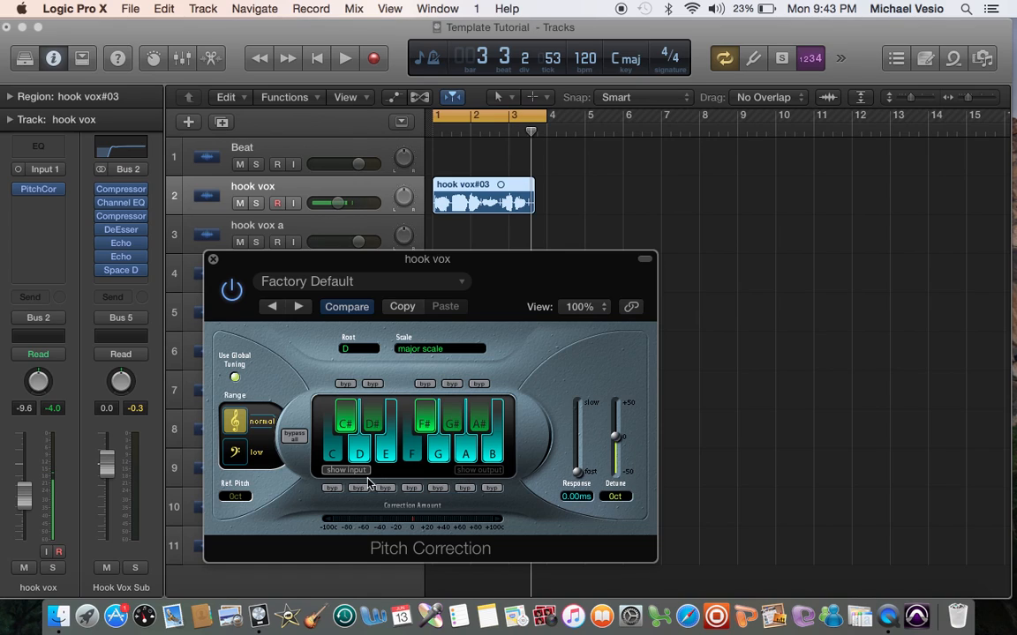
Step: Play the vocal with the keyboard showing input notes, and play it again with the display switched to output
key("space")
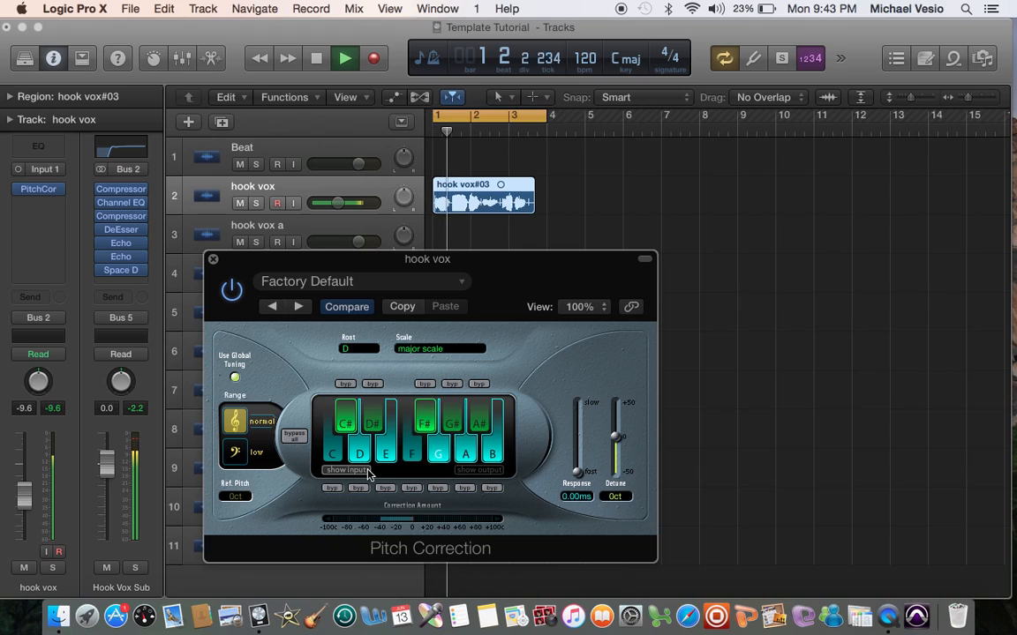
key("space")
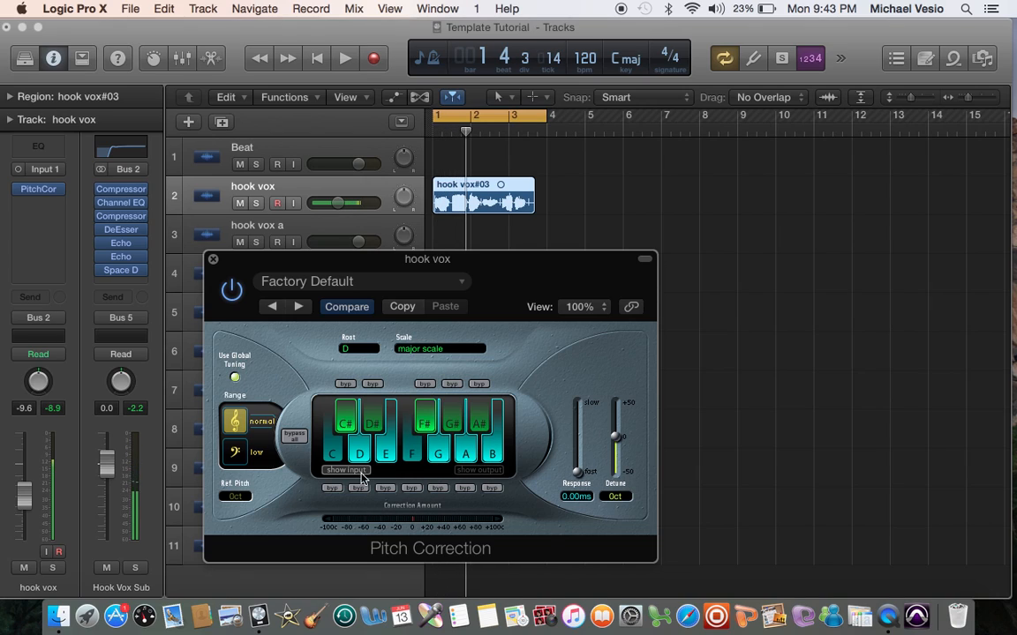
left_click(491, 474)
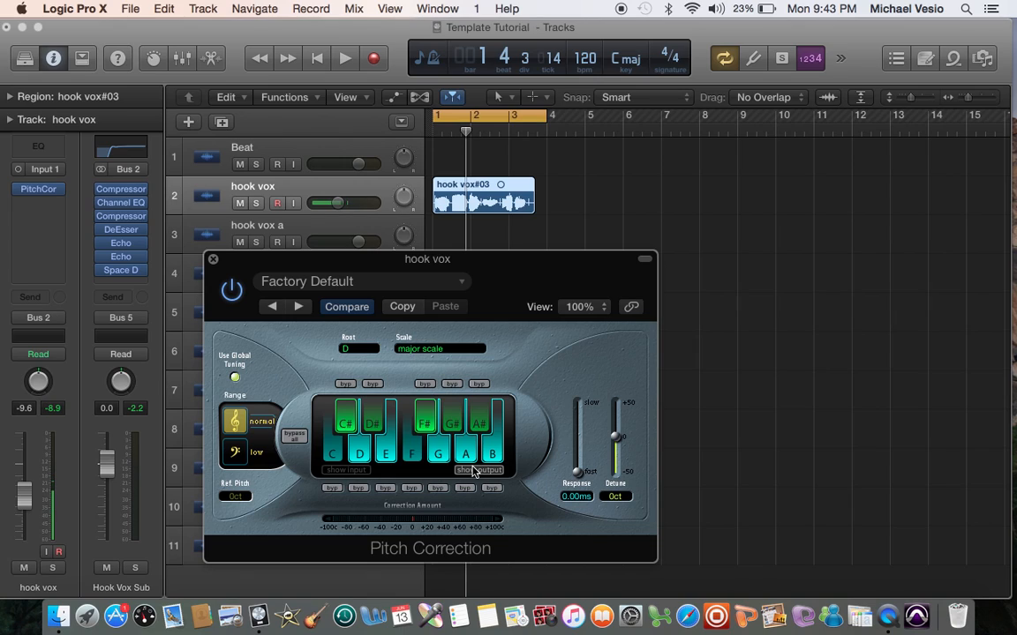
key("space")
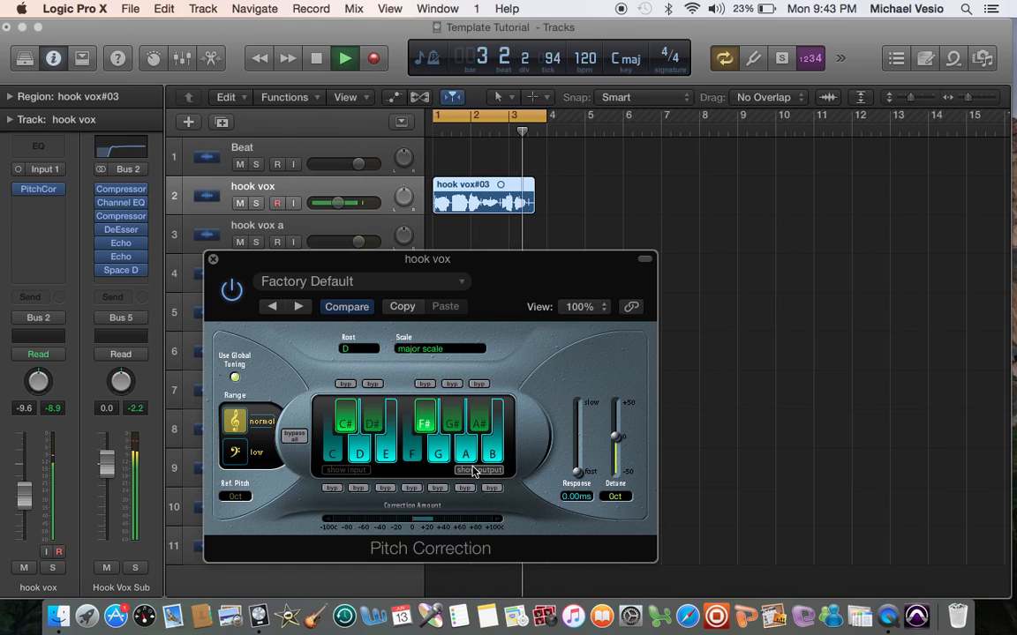
key("space")
Step: Bypass pitch correction for the notes C, D# and F
left_click(332, 489)
left_click(373, 384)
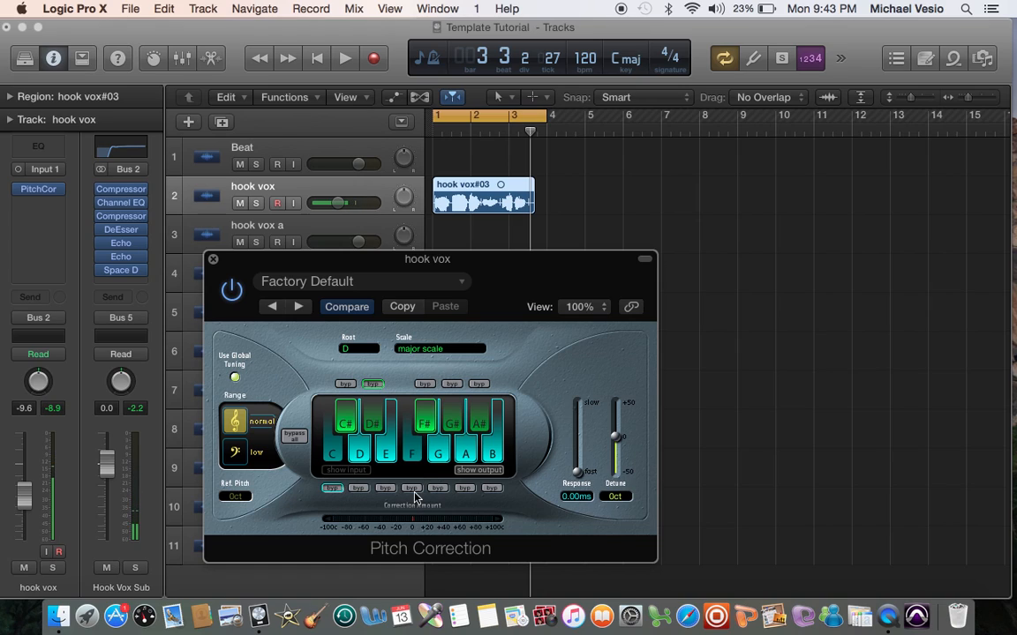
left_click(412, 489)
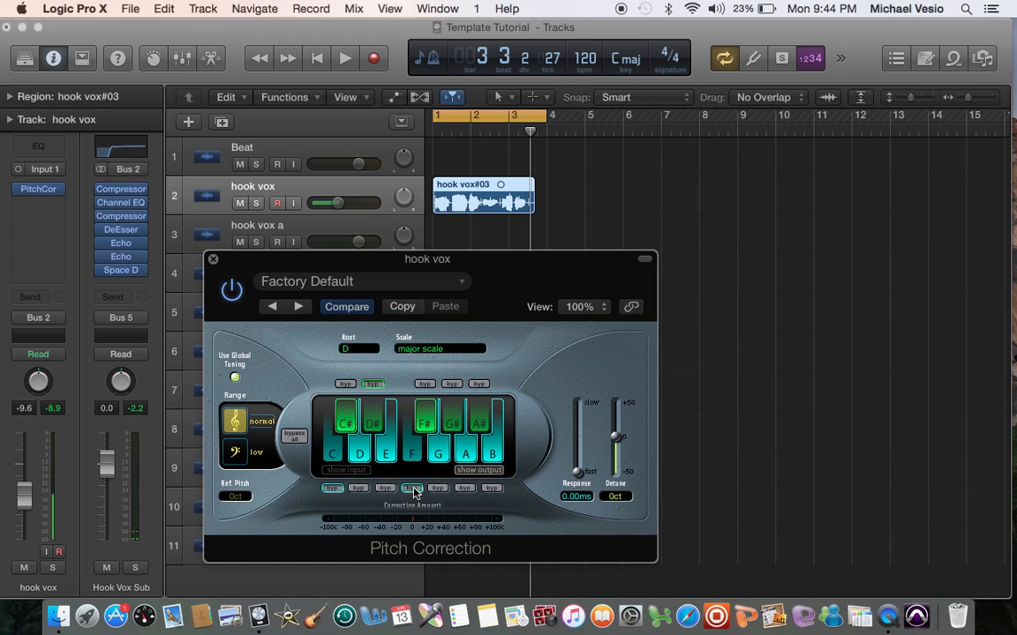
Step: Bypass pitch correction for G#, A# and G, playing the hook vocal to listen to the effect
left_click(453, 384)
key("space")
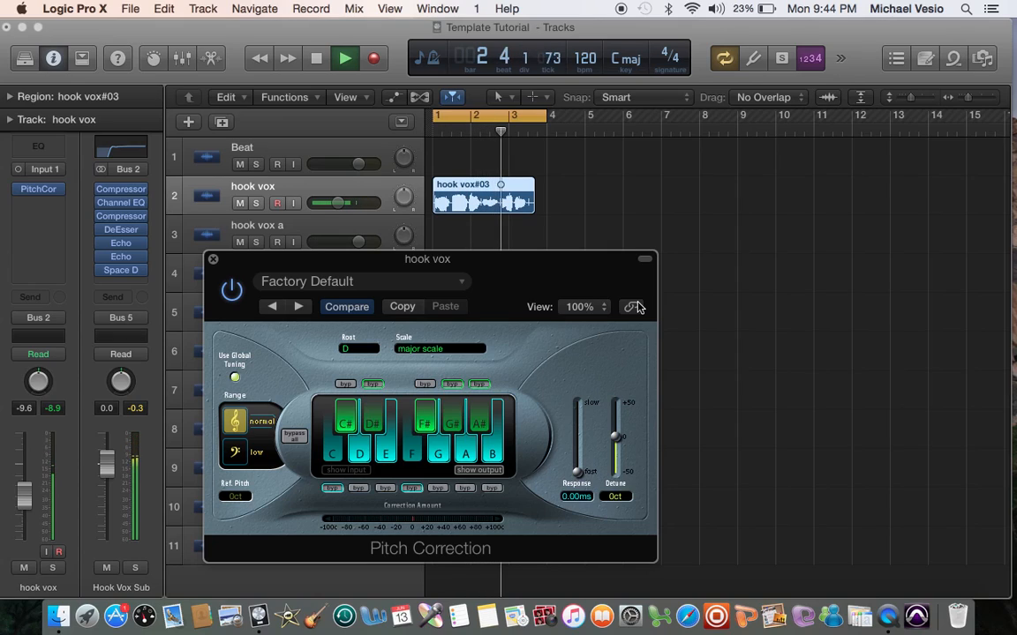
key("space")
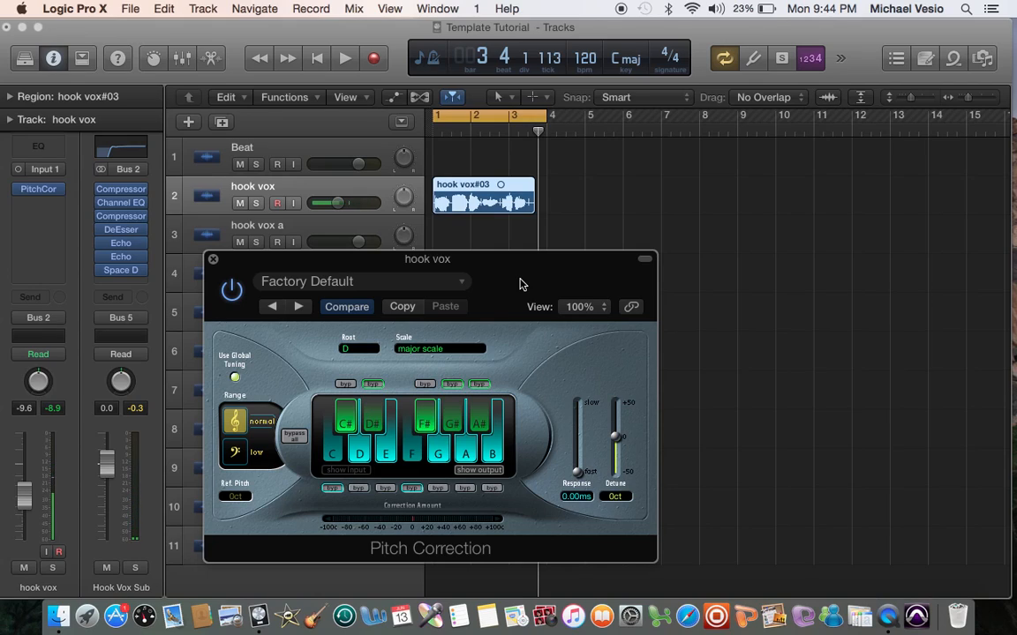
key("space")
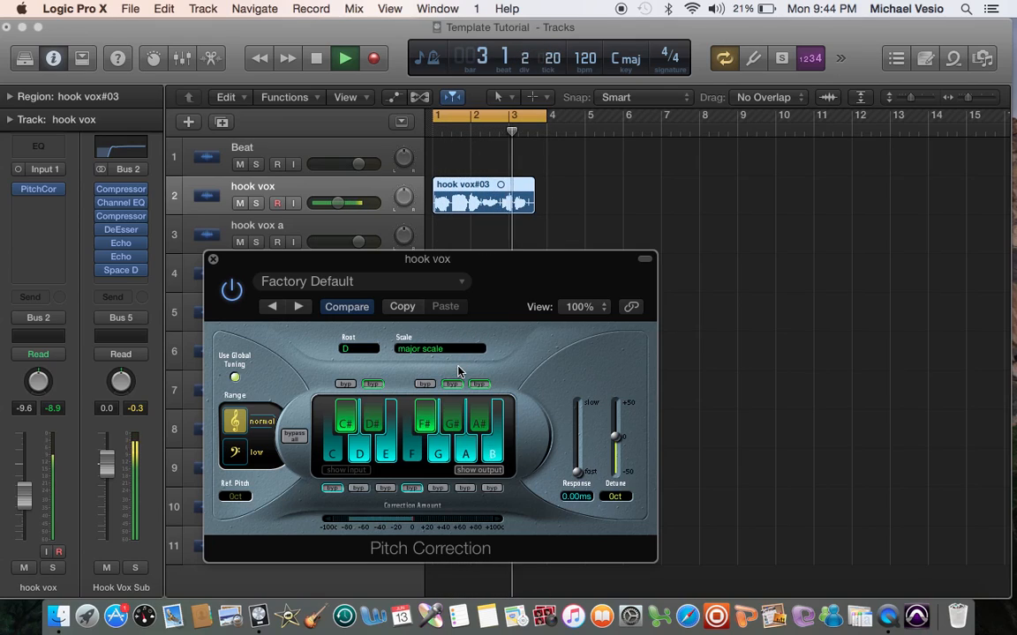
key("space")
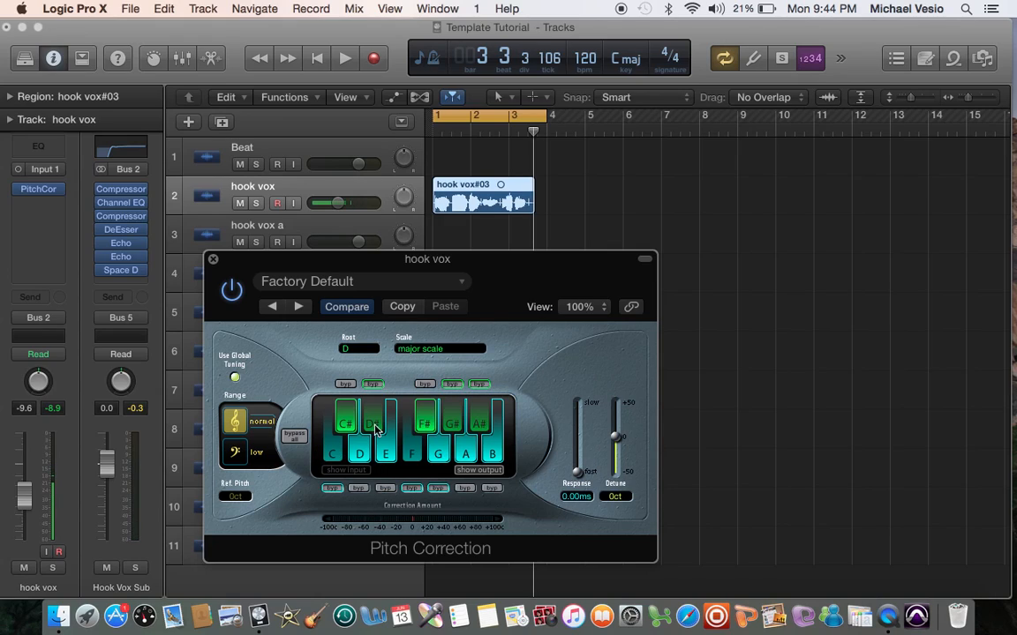
Step: Toggle the D# and F keys on the correction keyboard, replay the vocal, and remove the bypass from G
left_click(369, 413)
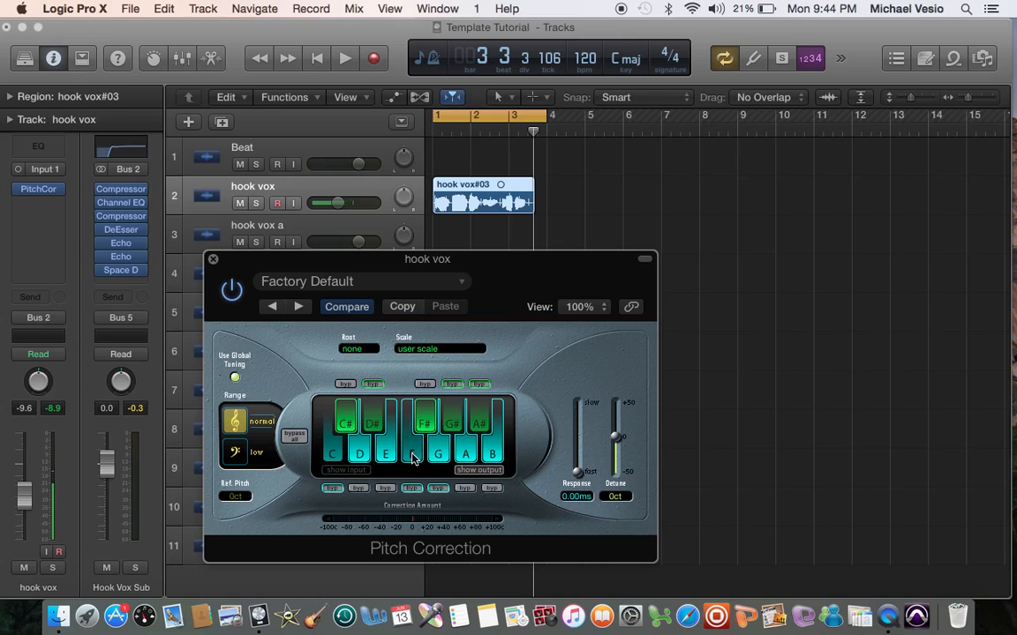
left_click(411, 455)
key("space")
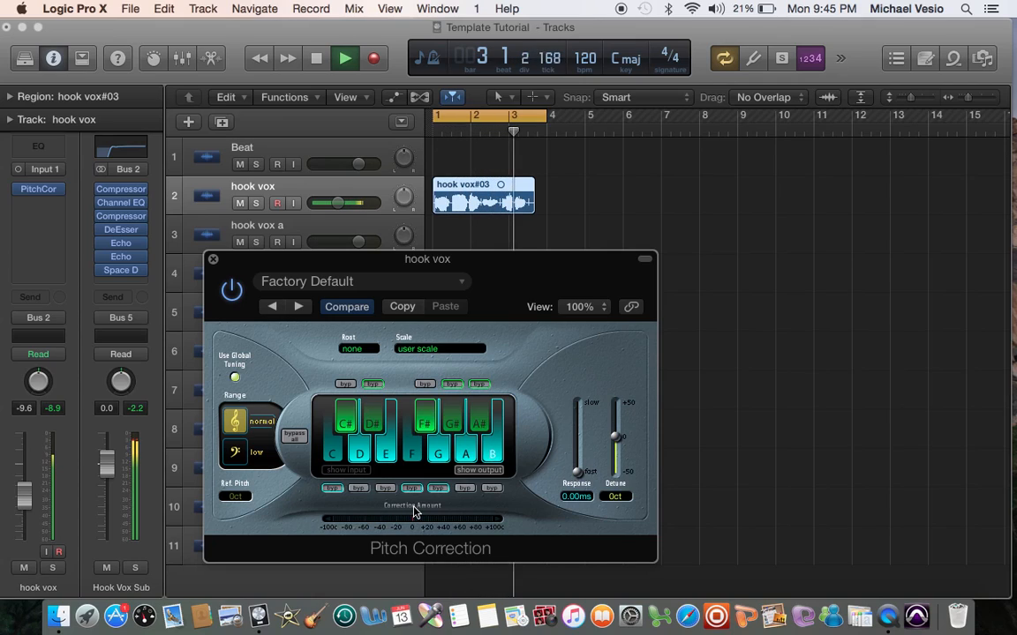
key("space")
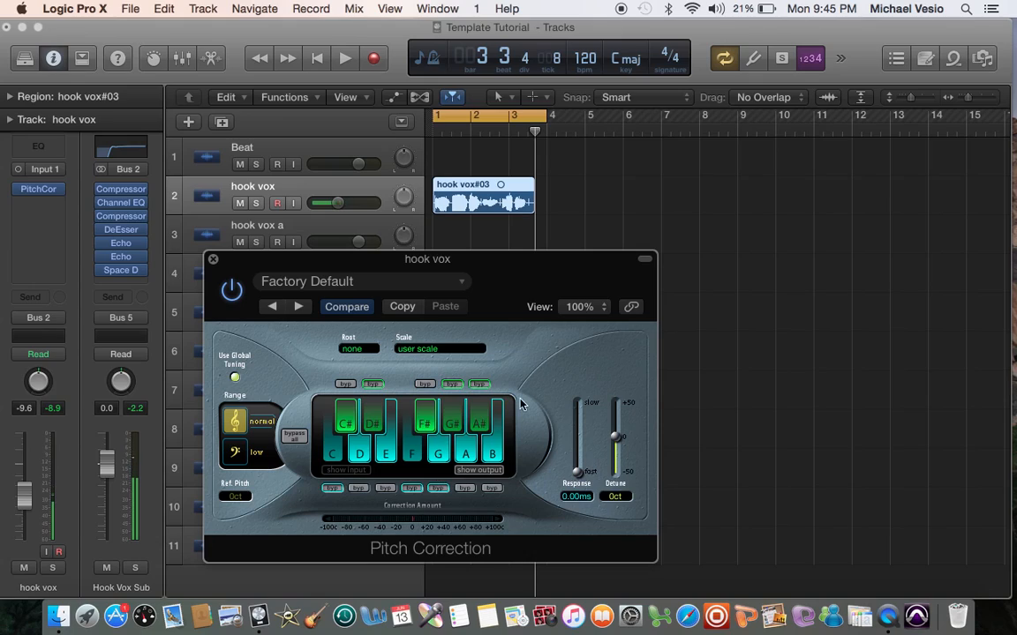
left_click(436, 484)
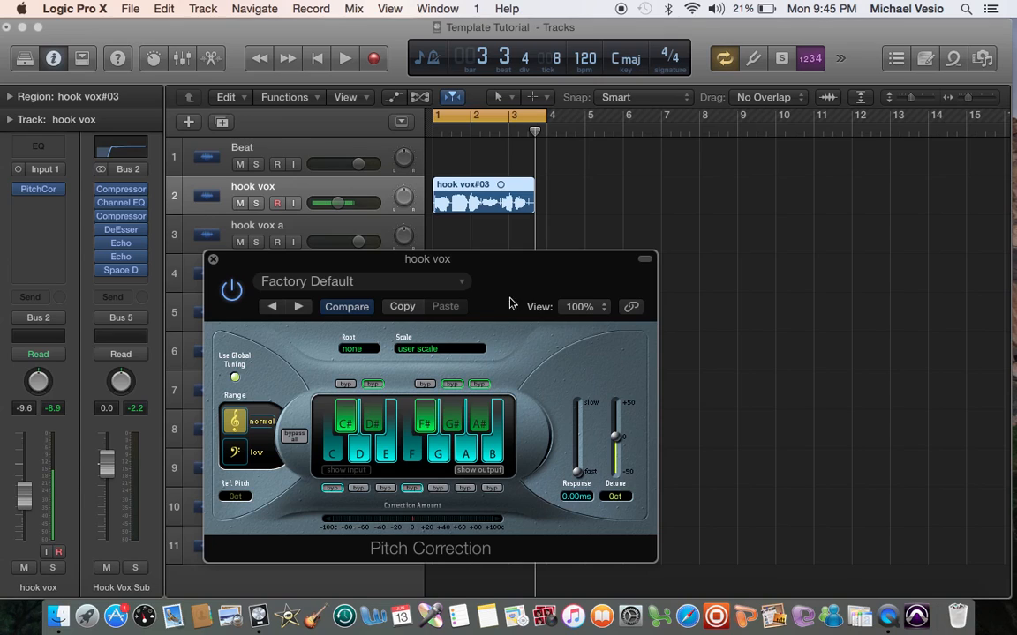
Step: Move the plug-in window clear of the hook vox region and shorten the cycle range to the first two beats of bar 1
left_click_drag(488, 261, 876, 87)
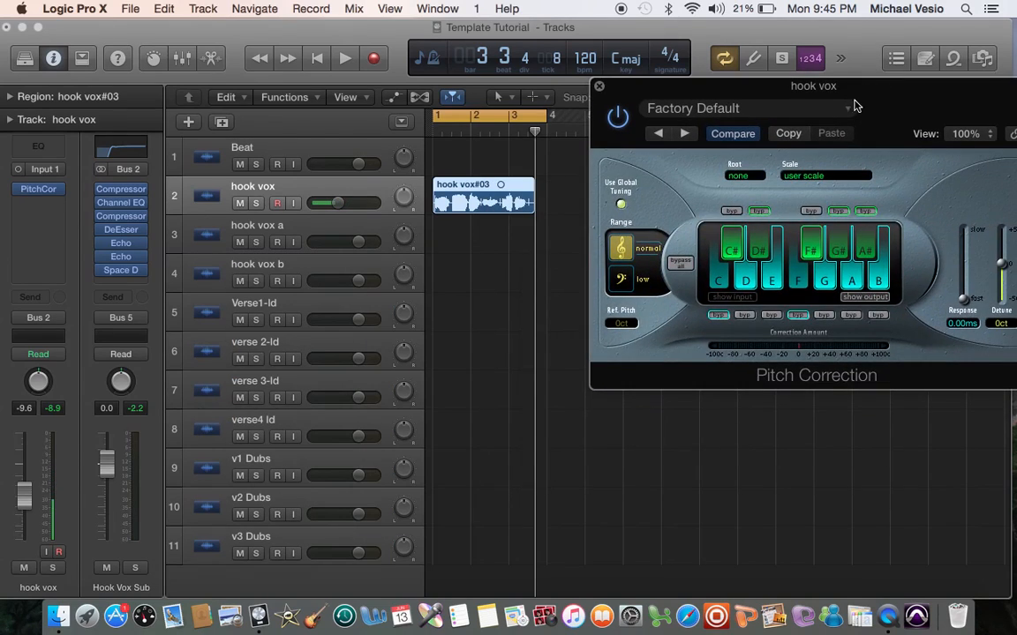
key("z")
key("z")
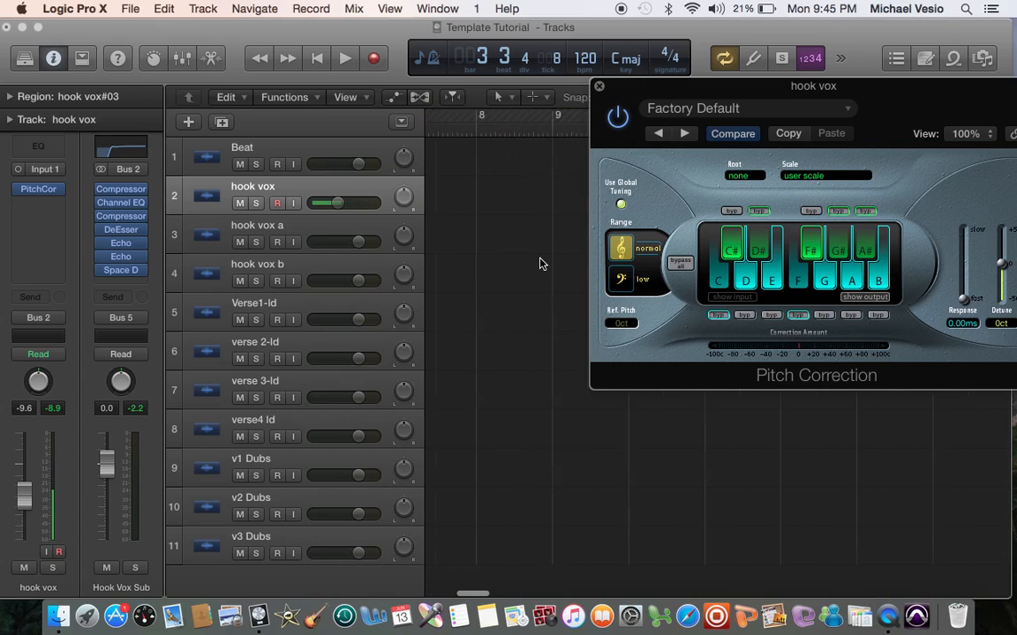
scroll(541, 264, "down", 5)
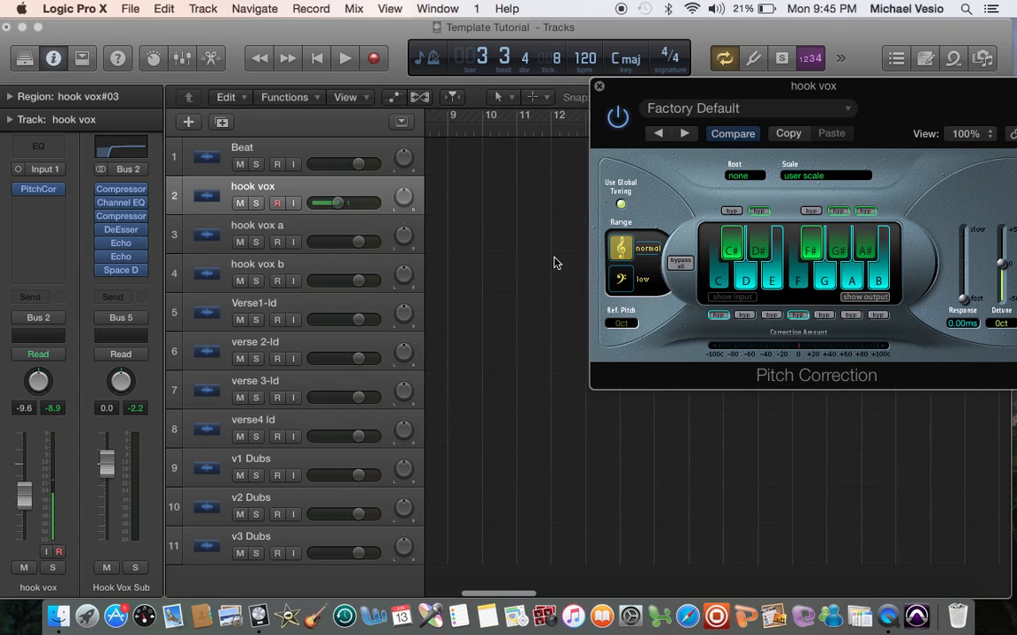
scroll(554, 262, "left", 5)
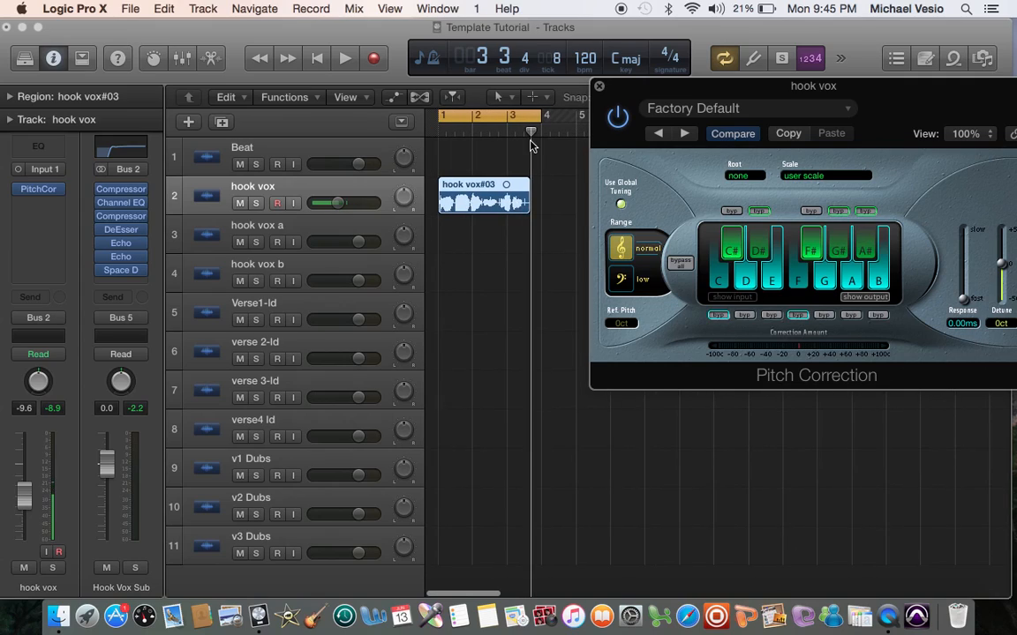
left_click_drag(544, 121, 452, 177)
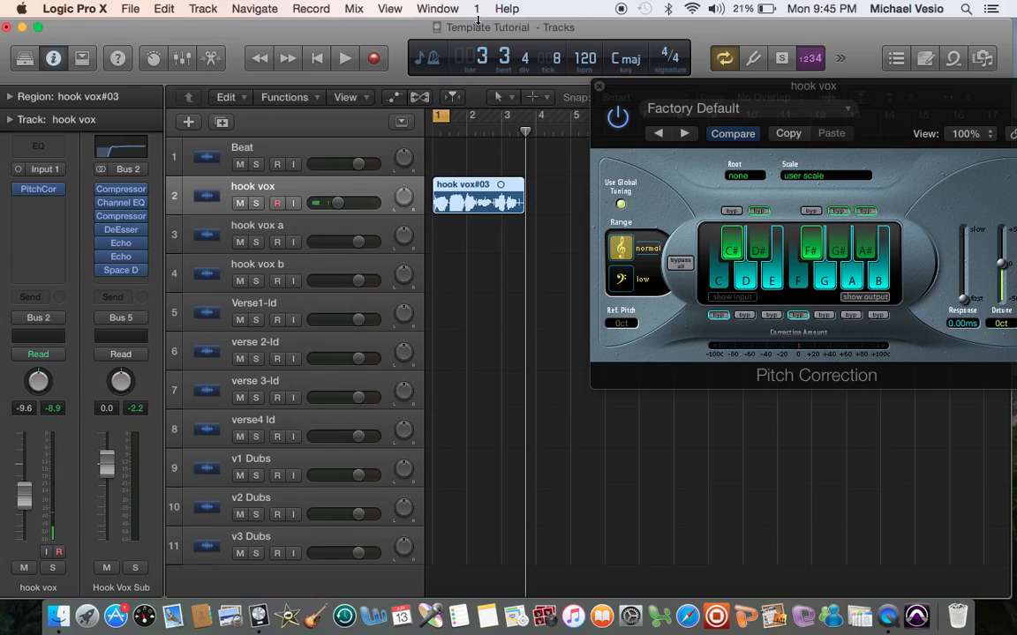
Step: Split the hook vox region at the locators and move its first piece onto the hook vox a track
left_click(515, 7)
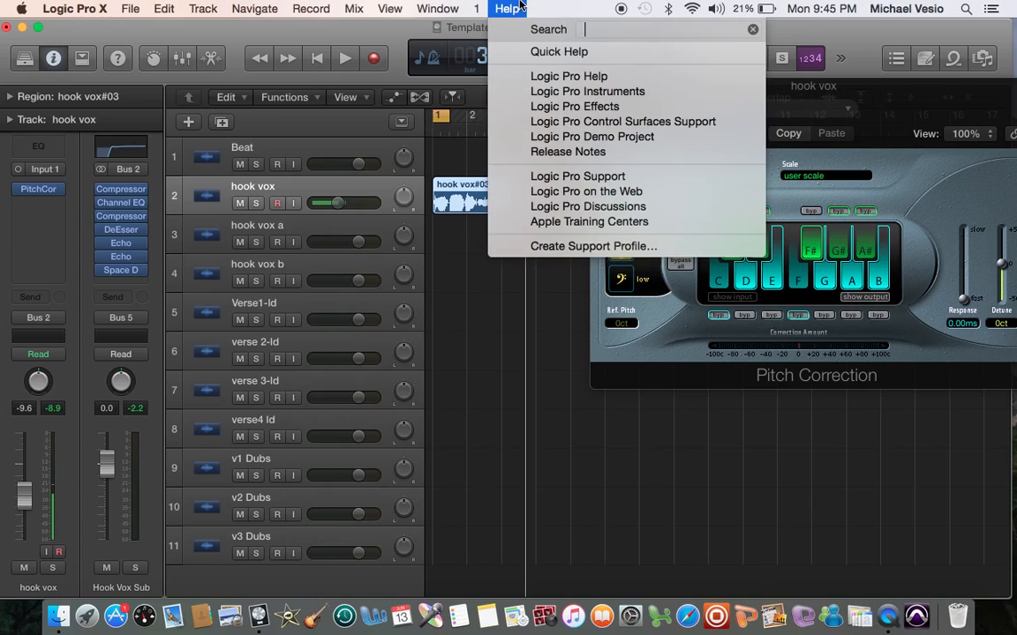
type("split")
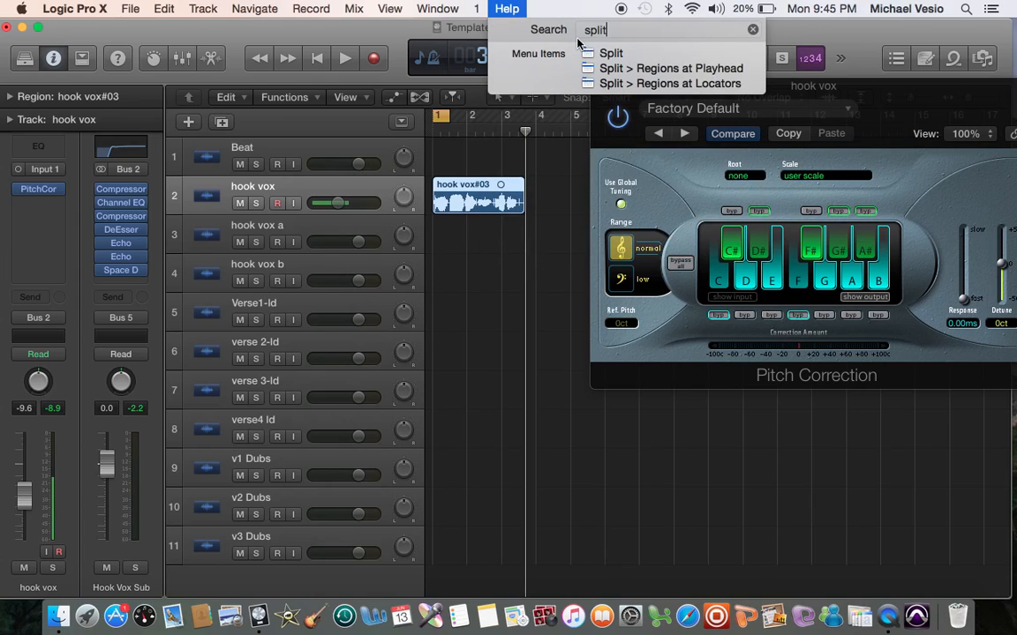
key("Down")
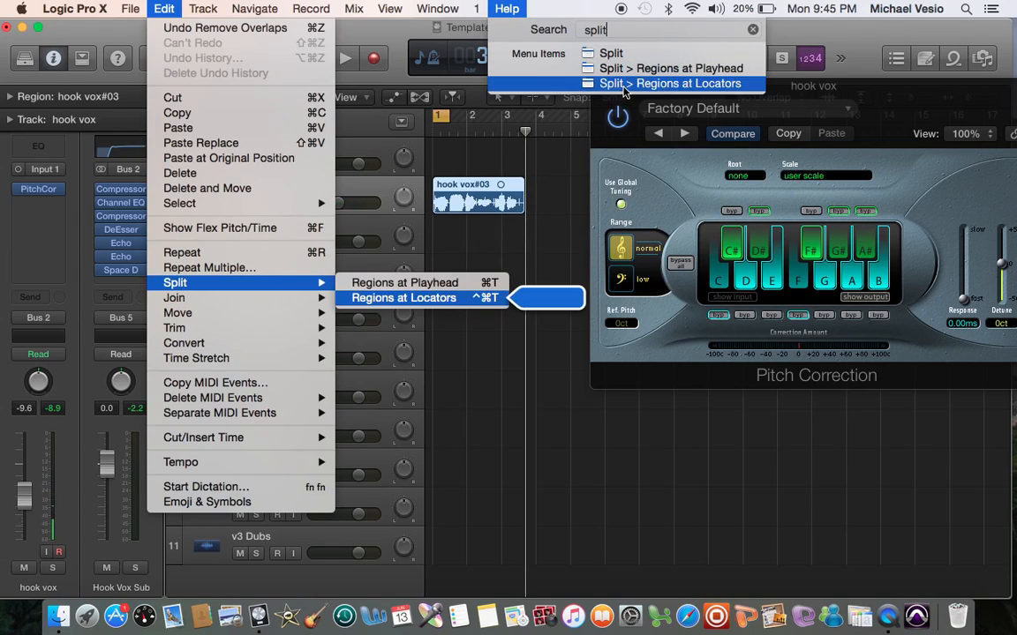
left_click(624, 85)
left_click_drag(434, 206, 440, 248)
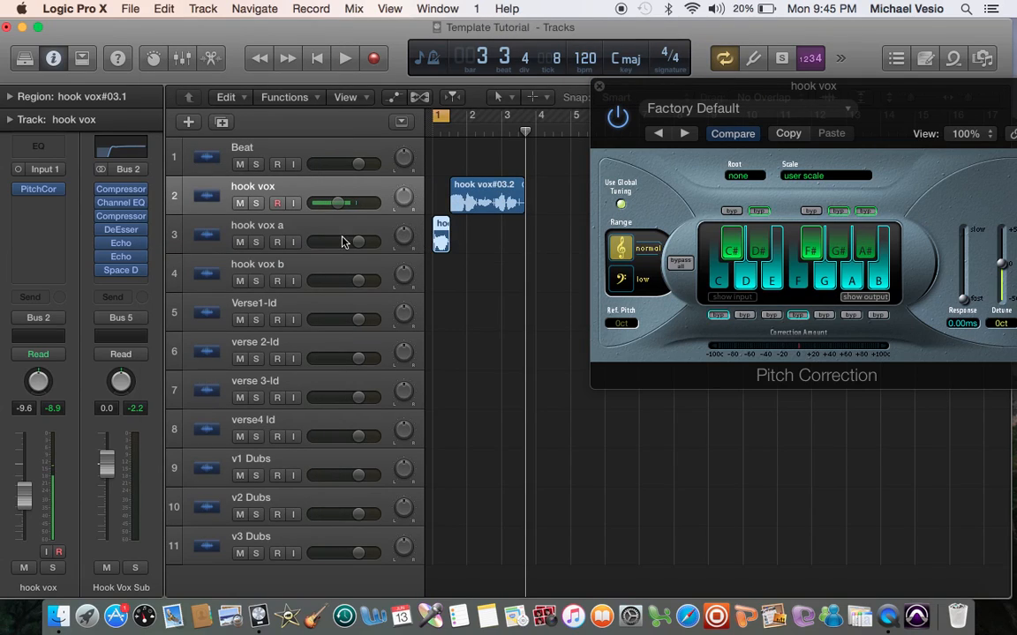
Step: Show the mixer with hook vox a selected and copy the Pitch Correction plug-in from hook vox to hook vox a
left_click(315, 237)
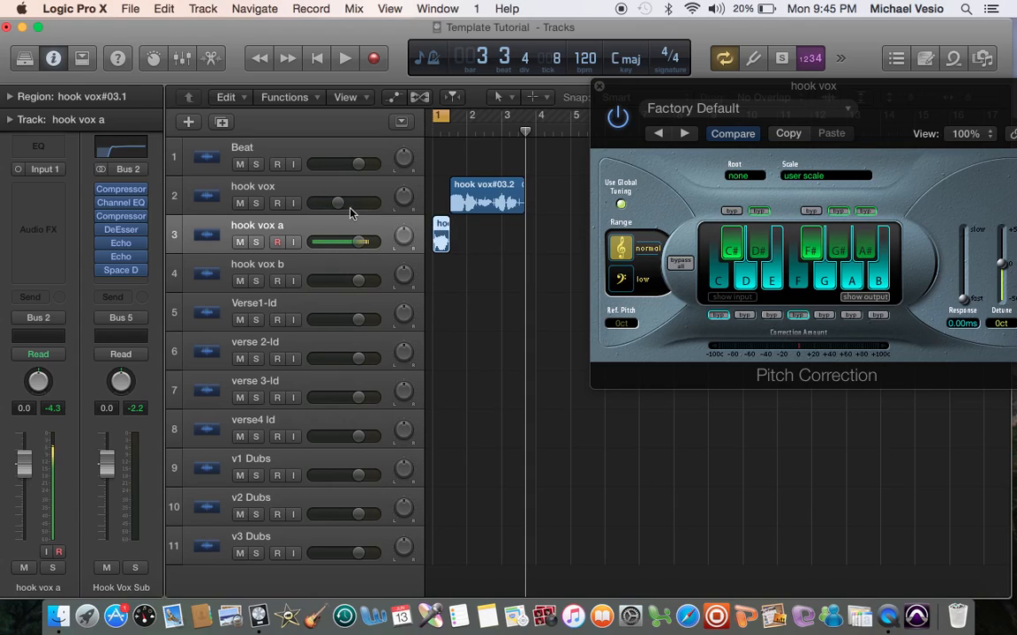
key("x")
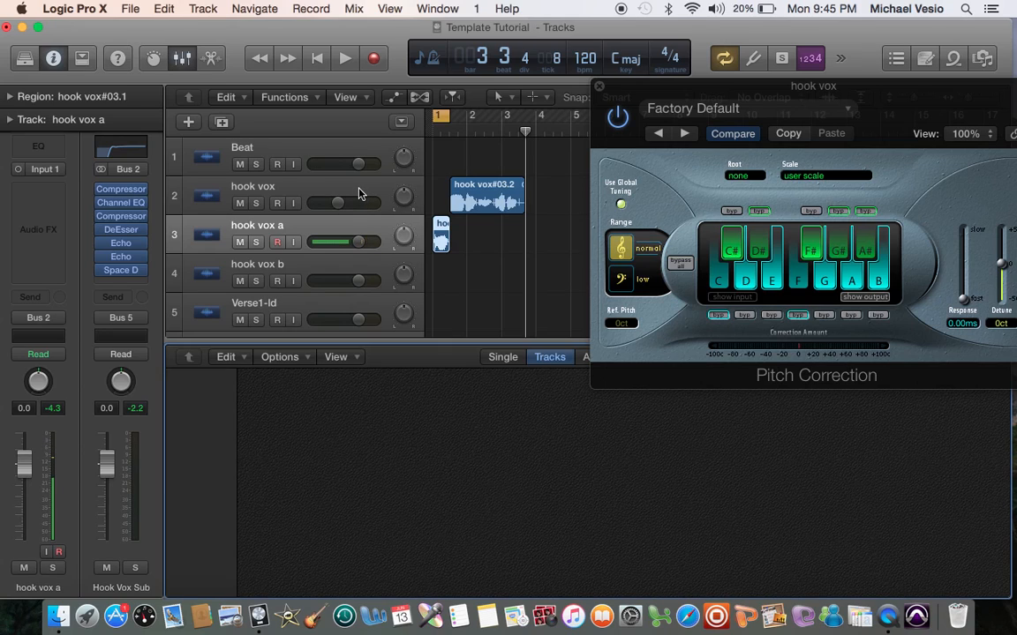
scroll(374, 428, "up", 10)
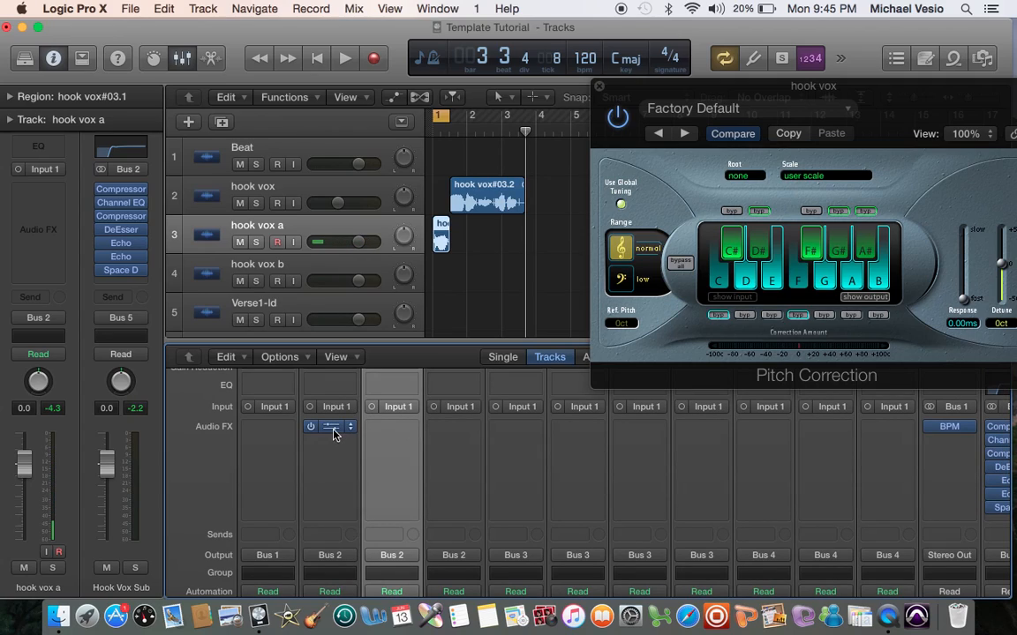
left_click_drag(336, 433, 394, 433)
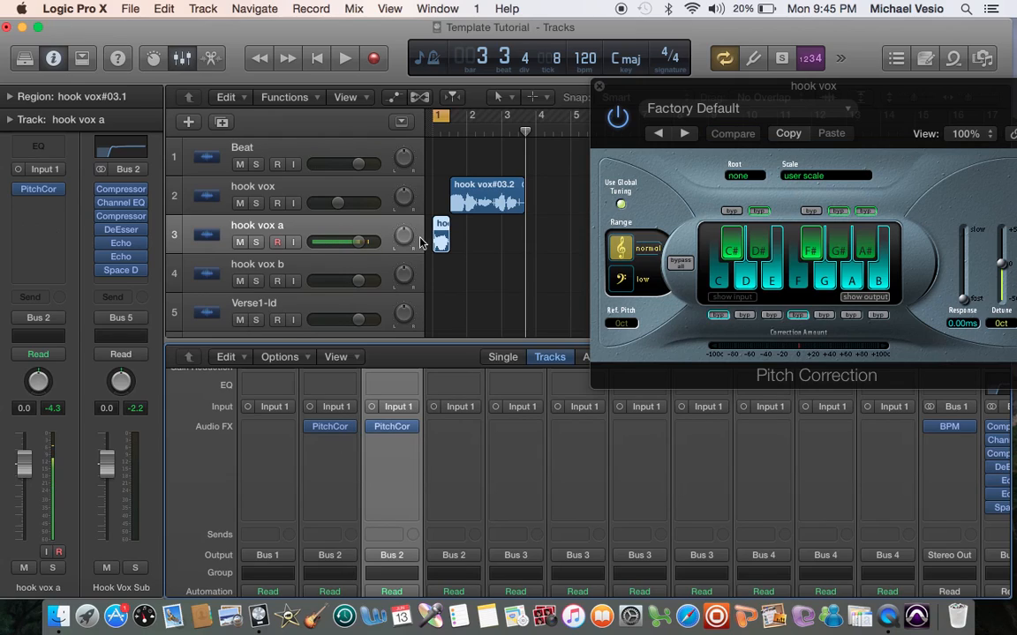
Step: Bypass G in the hook vox a Pitch Correction and close both plug-in windows
left_click(393, 428)
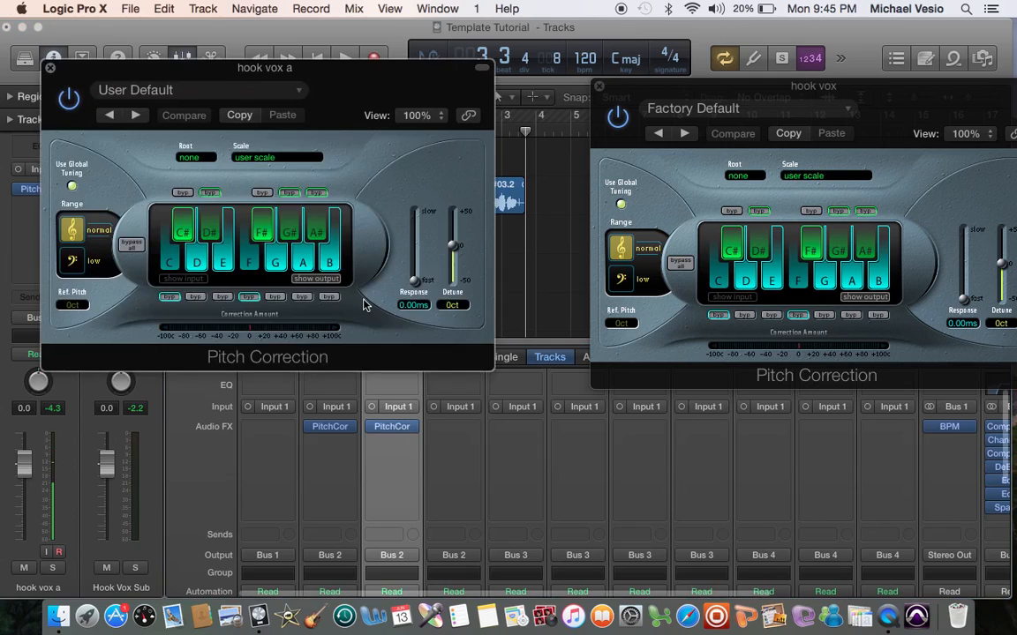
left_click(276, 298)
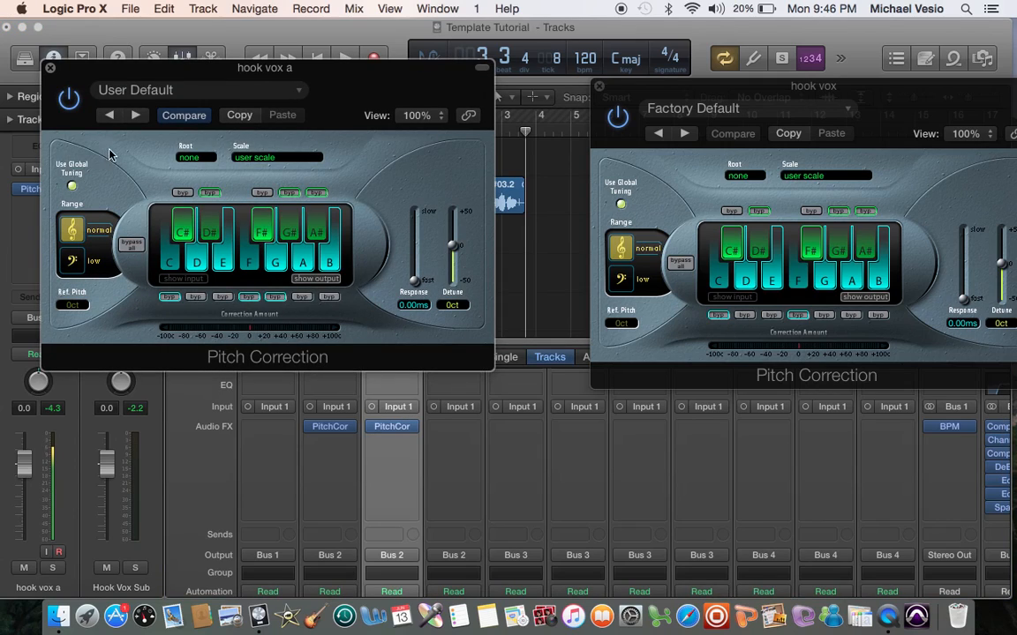
left_click(50, 67)
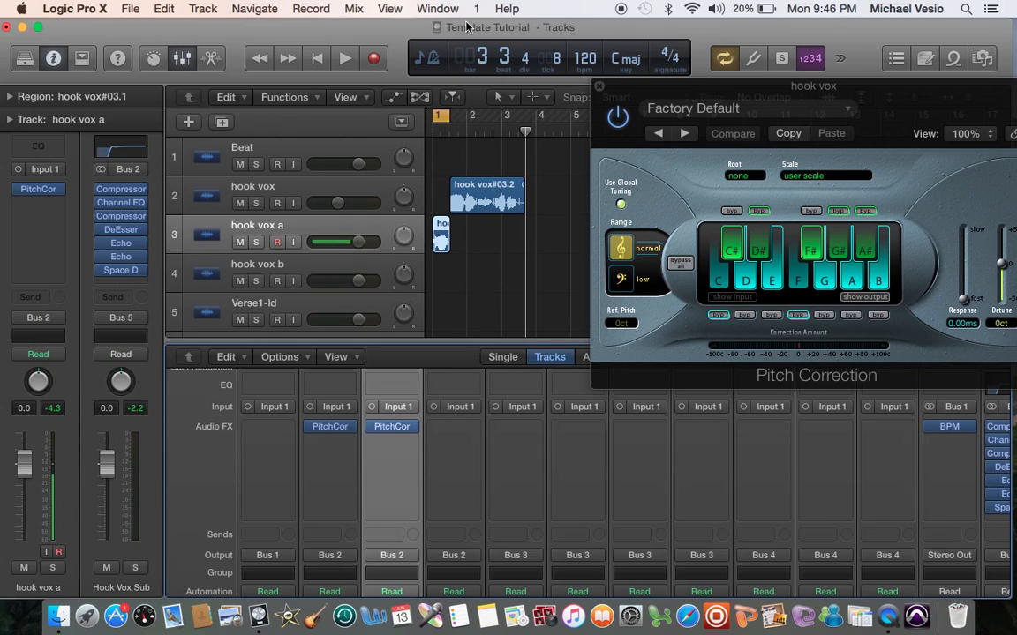
left_click(600, 85)
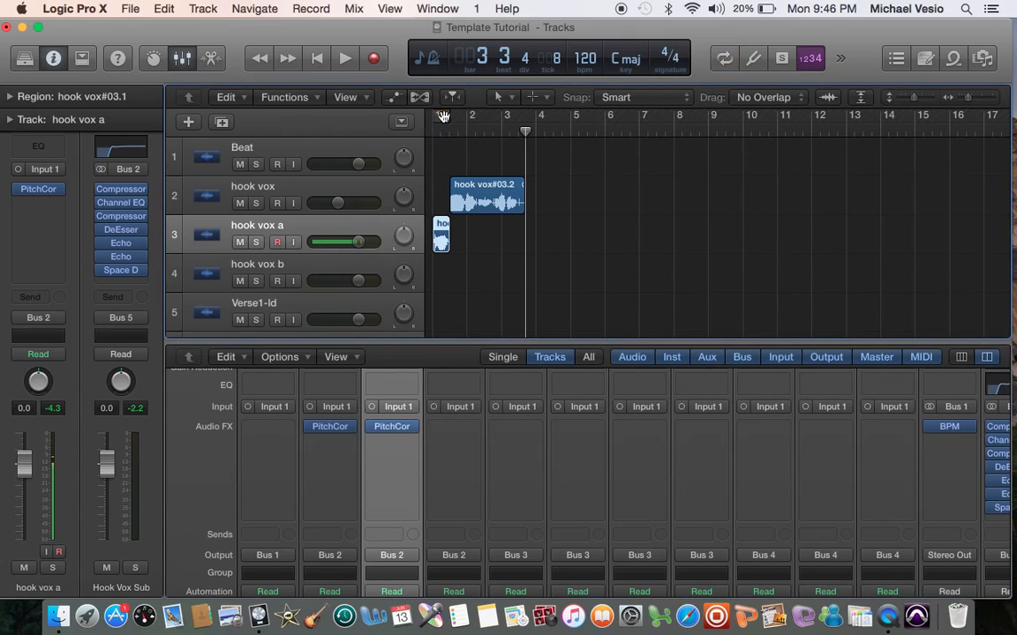
Step: Set the cycle range to the first three bars and try different note bypasses, including F#, on hook vox a during playback
left_click_drag(441, 116, 530, 127)
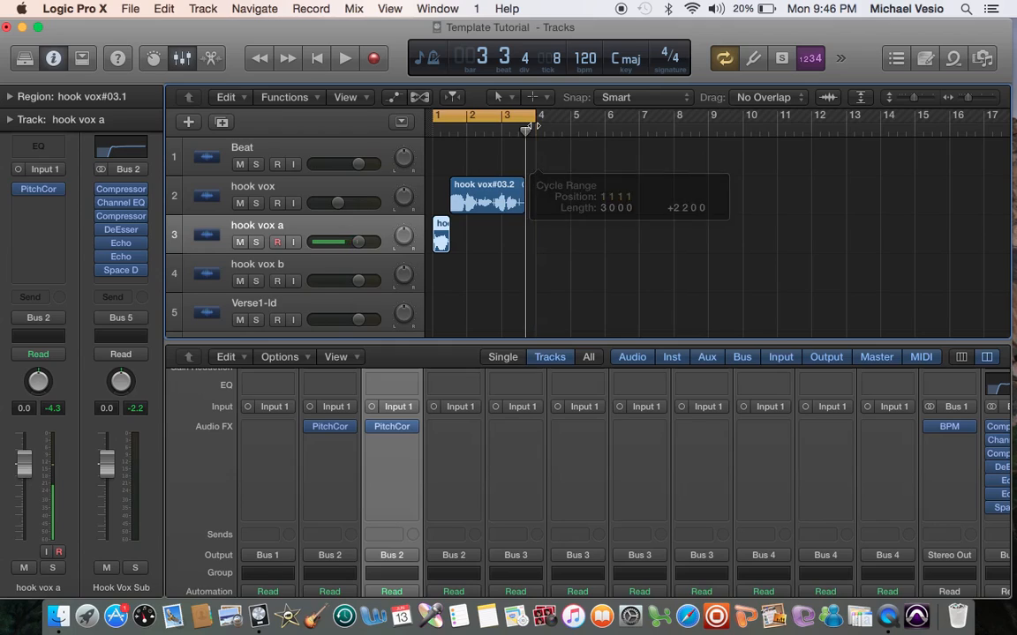
key("space")
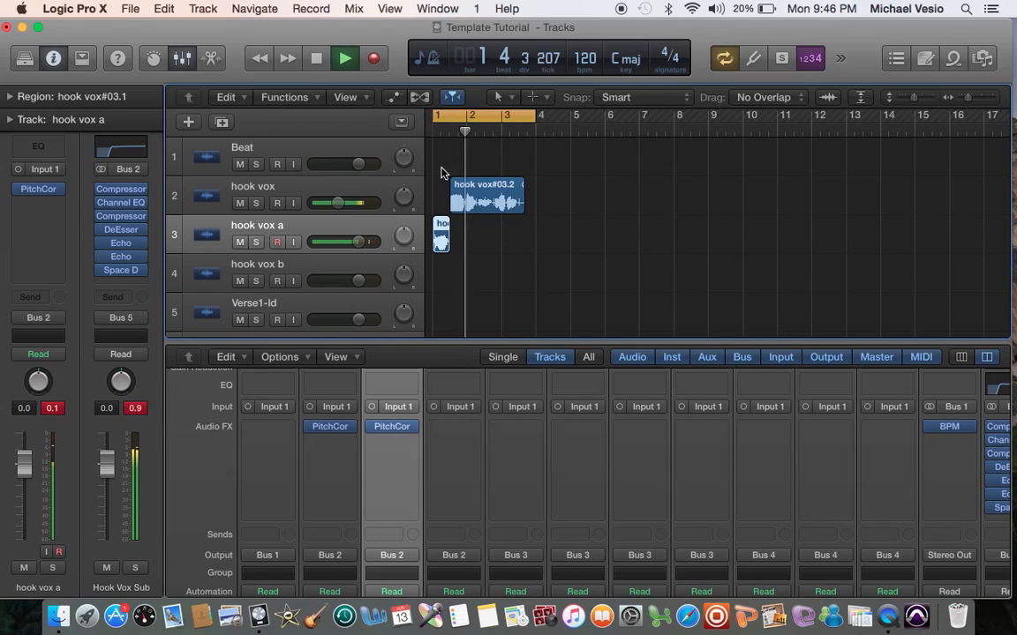
left_click(391, 429)
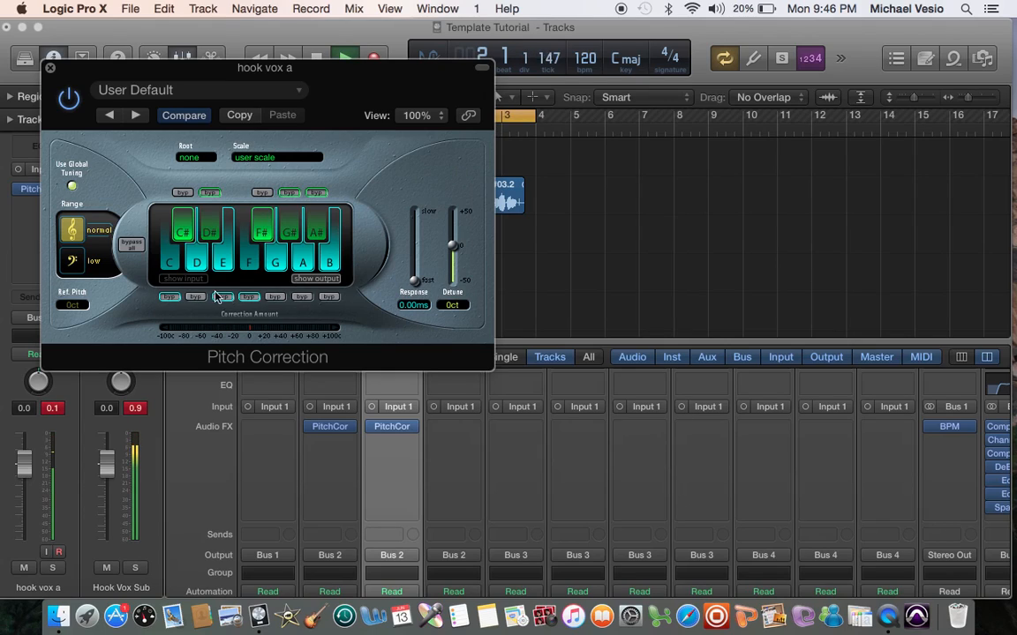
left_click(263, 194)
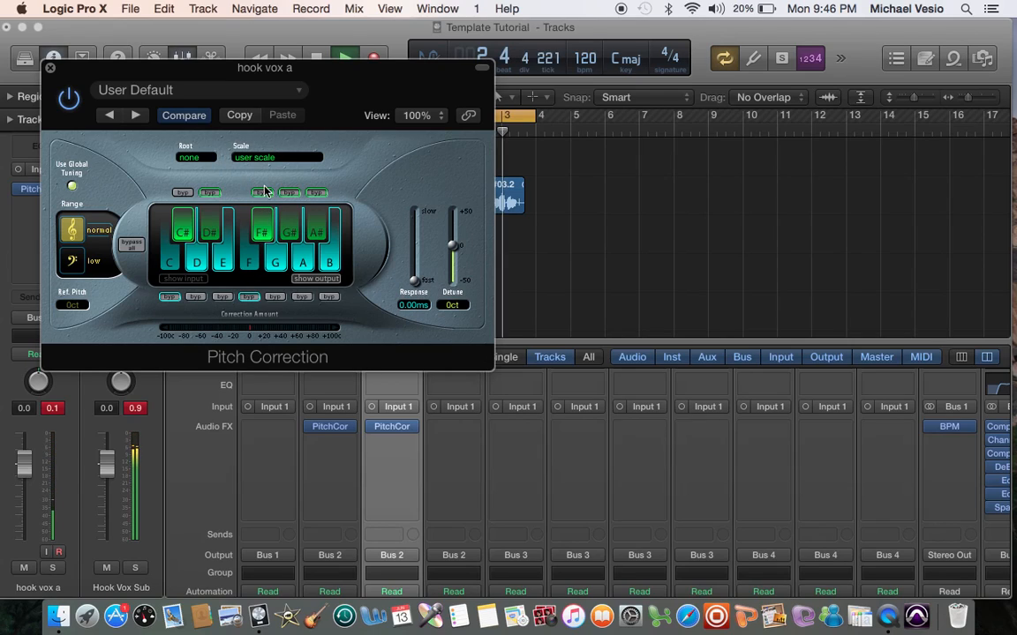
key("space")
left_click(50, 67)
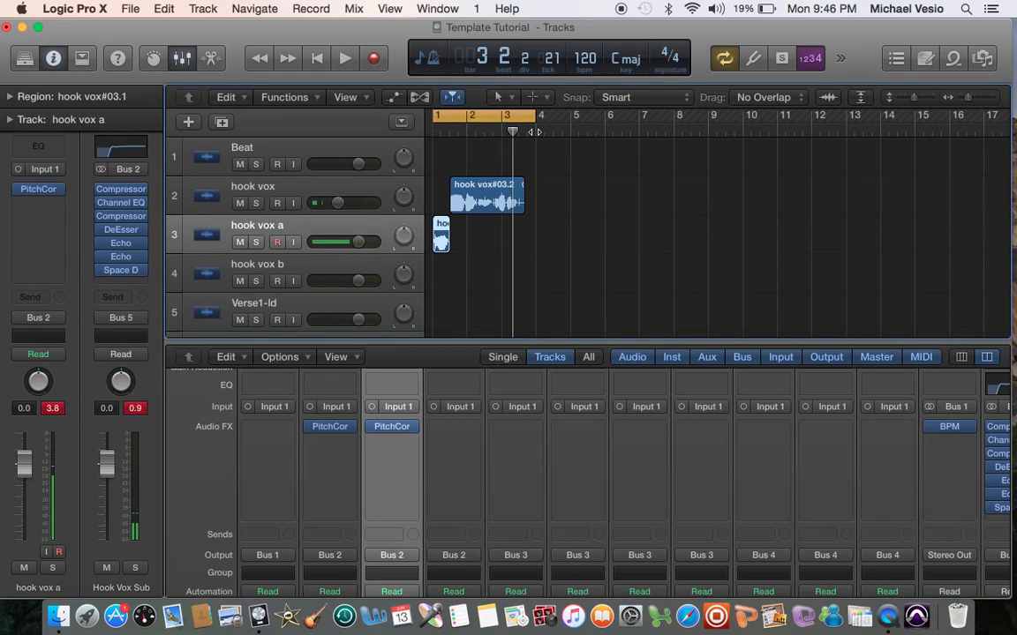
Step: Set the response of the hook vox a Pitch Correction to 29.3 ms
left_click(36, 191)
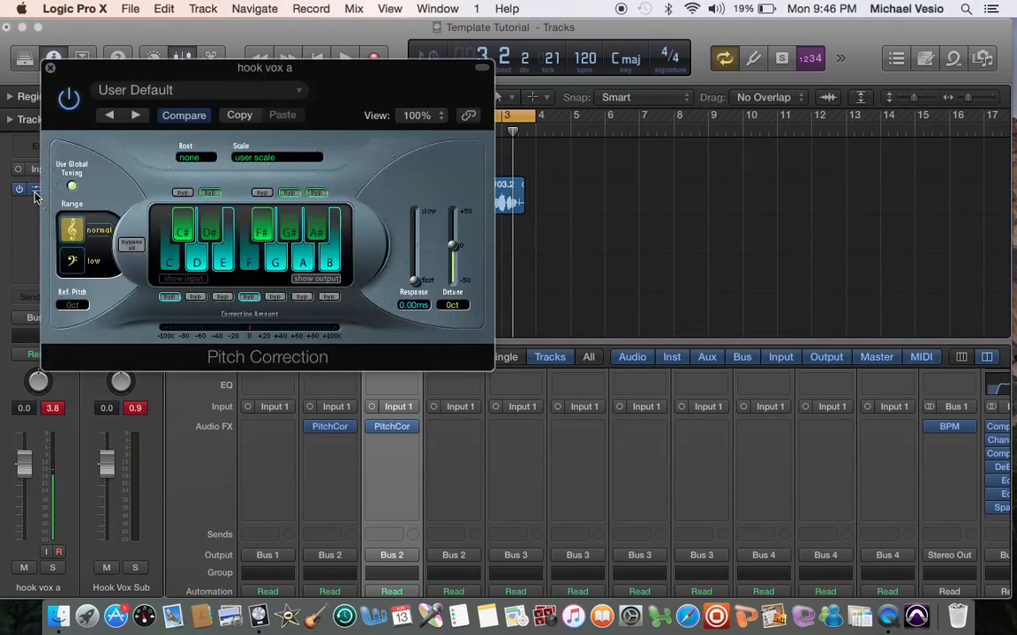
left_click_drag(415, 282, 418, 273)
left_click_drag(417, 274, 418, 276)
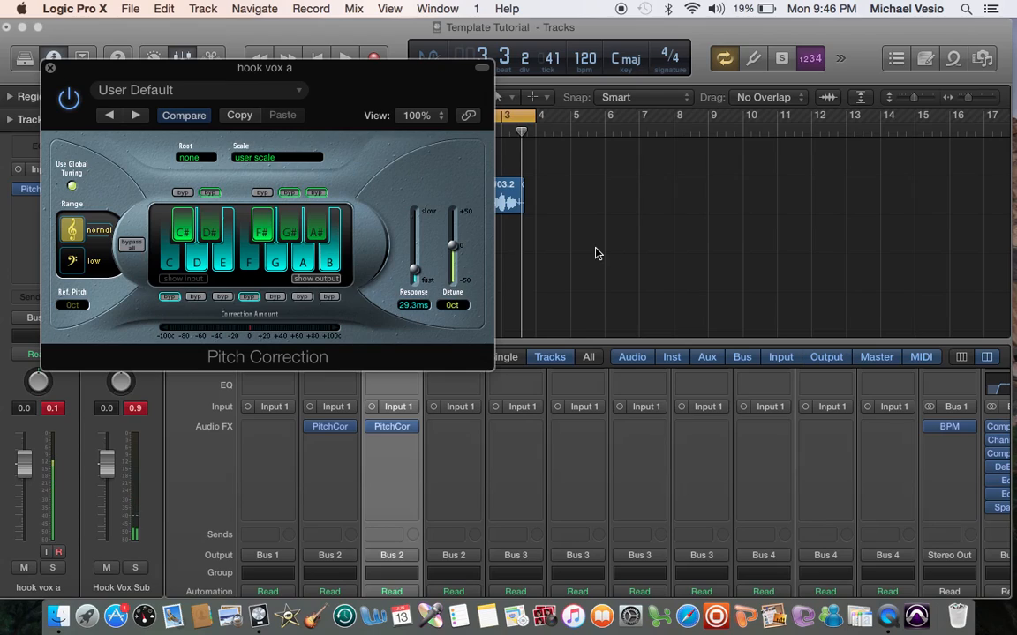
Step: Turn on Low Latency Mode for recording, and close the hook vox a Pitch Correction window
left_click(309, 9)
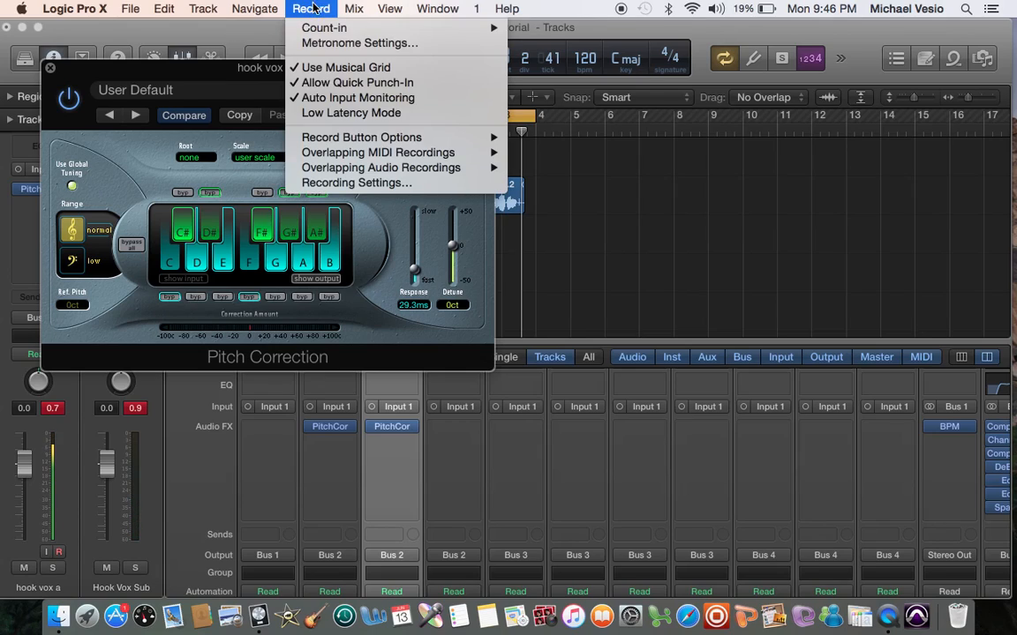
left_click(320, 115)
left_click_drag(372, 78, 881, 130)
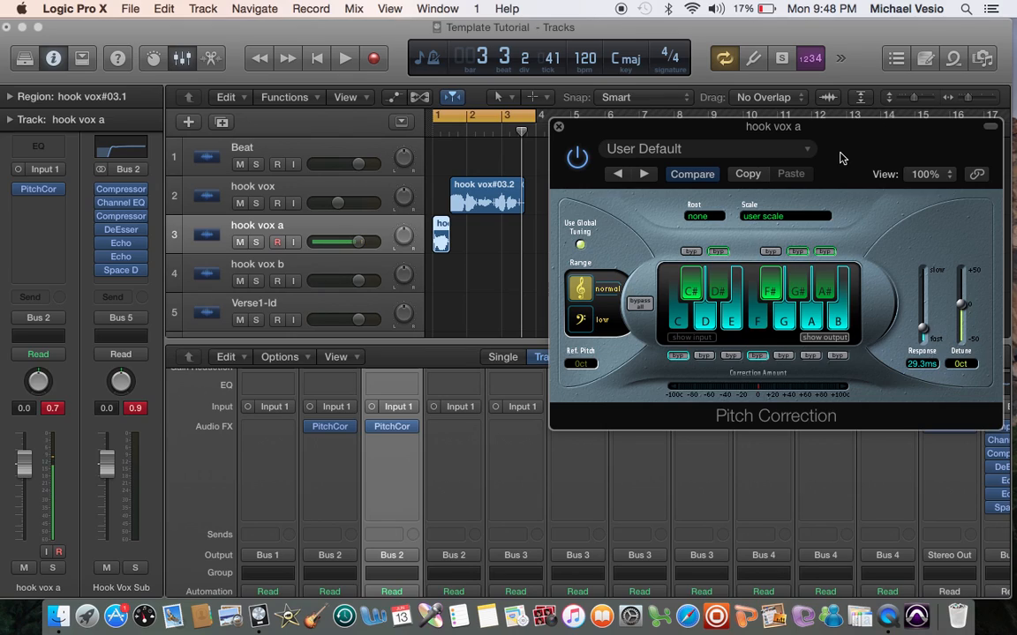
left_click(558, 128)
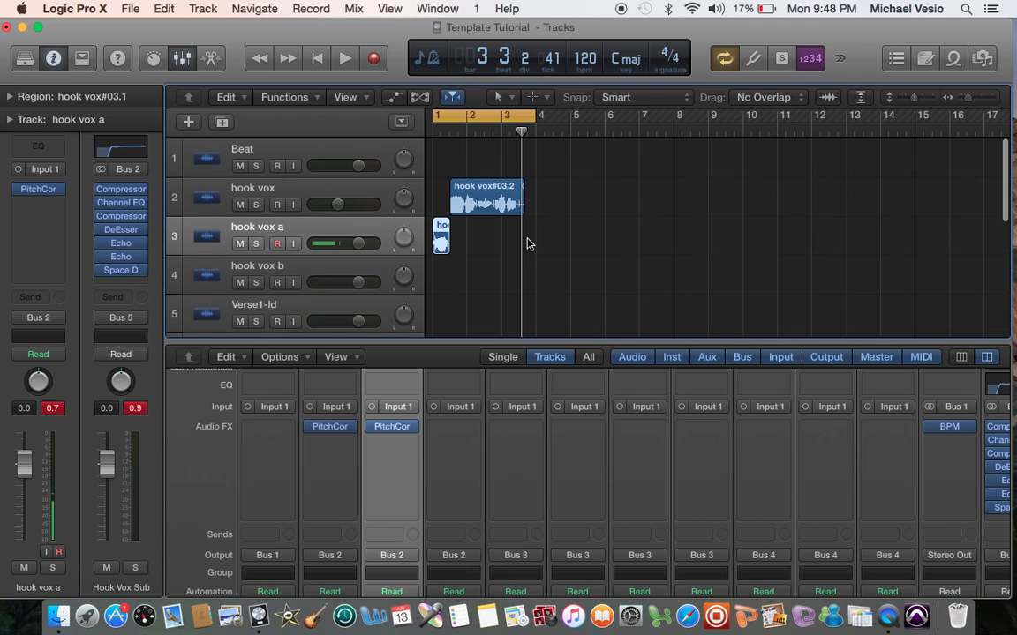
Step: Open the hook vox a Pitch Correction, try the low range, and switch the range back to normal
scroll(527, 243, "down", 2)
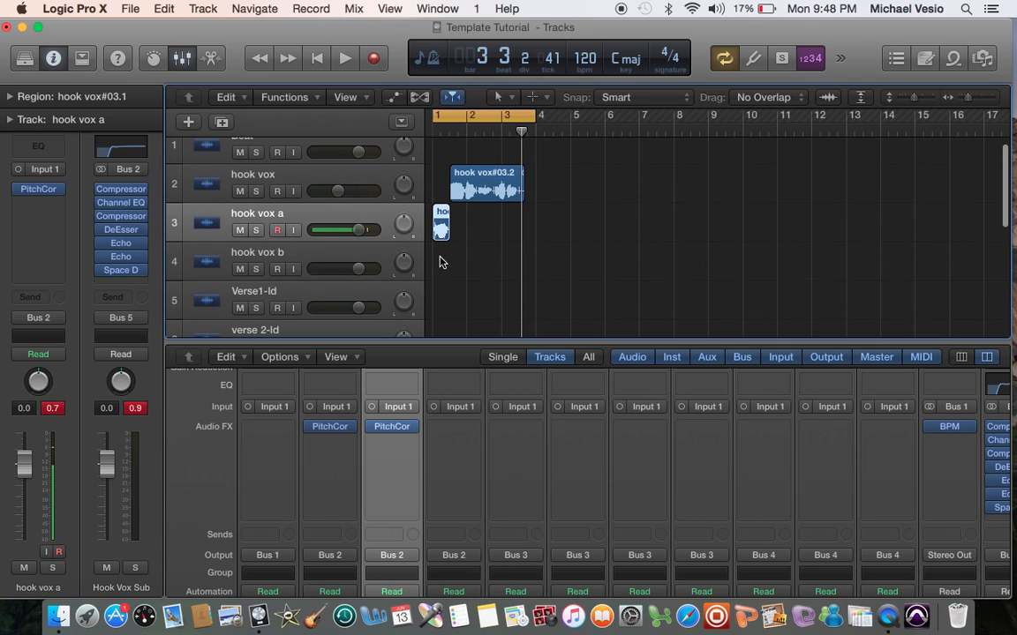
scroll(442, 259, "up", 2)
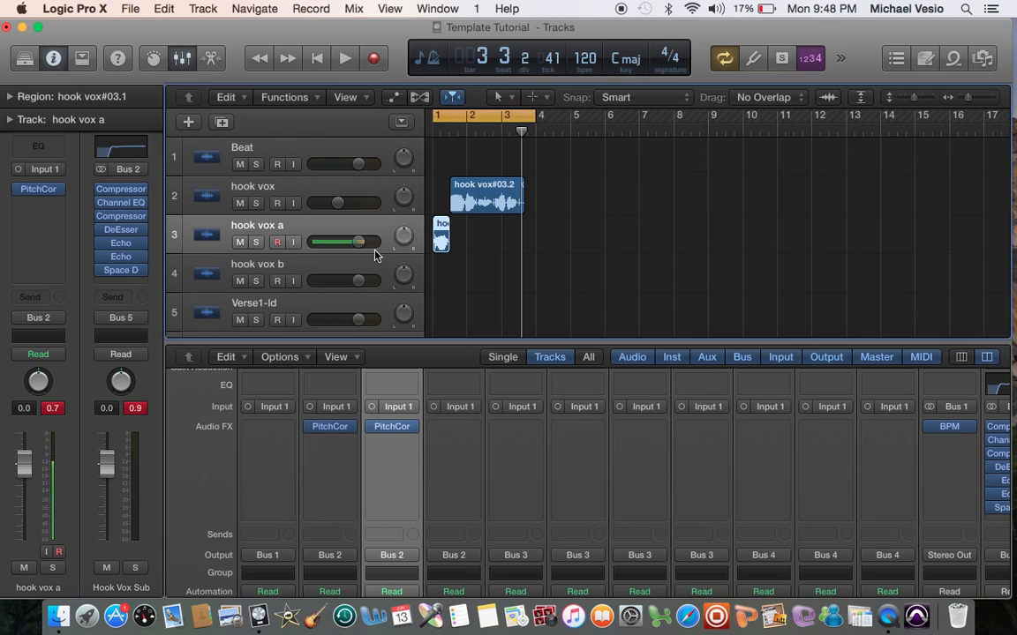
left_click(39, 188)
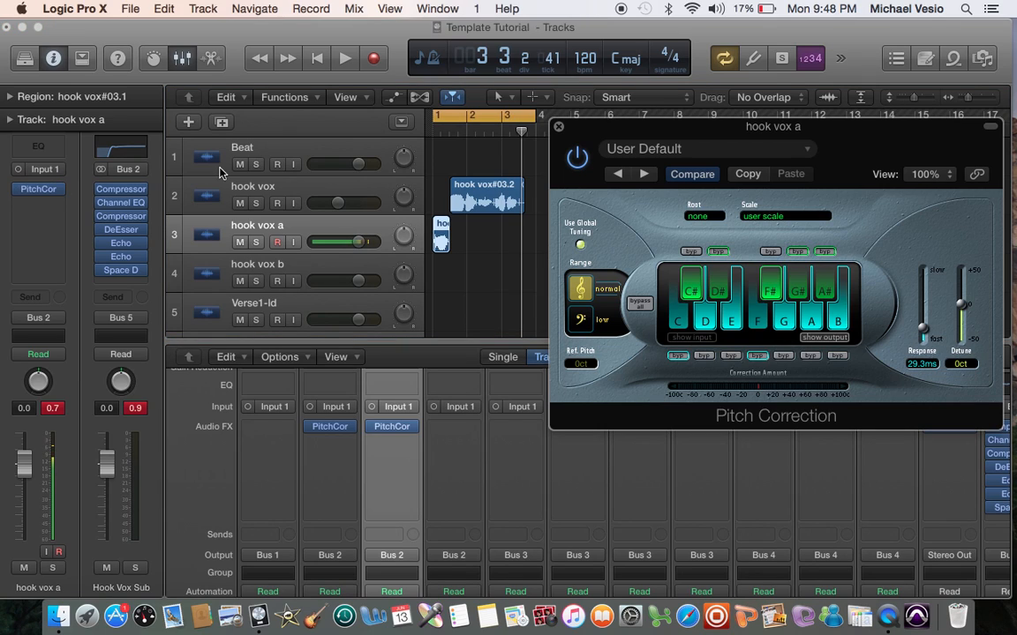
left_click(580, 319)
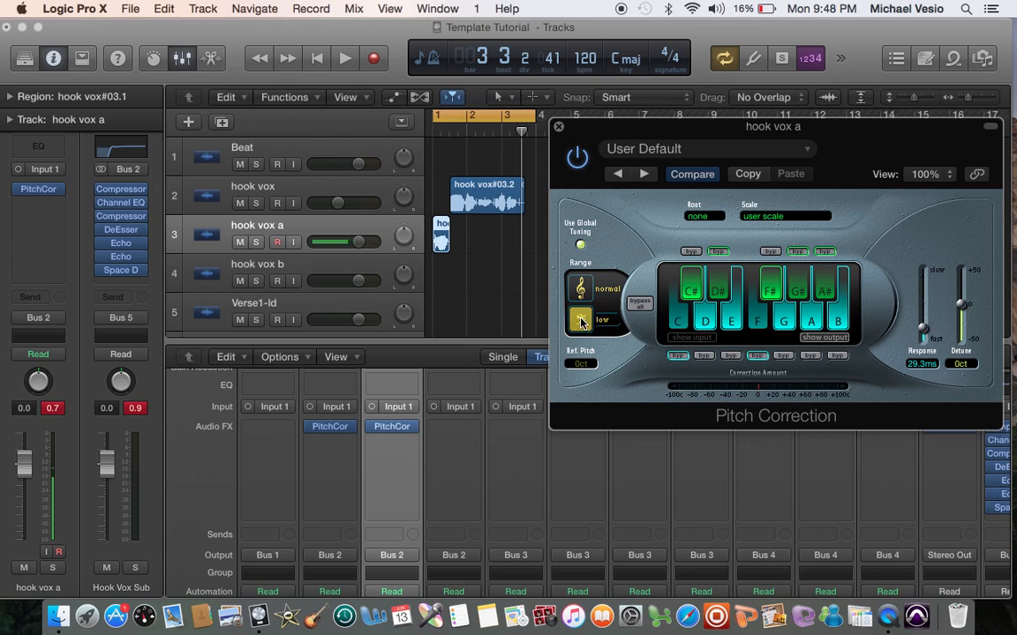
left_click(581, 291)
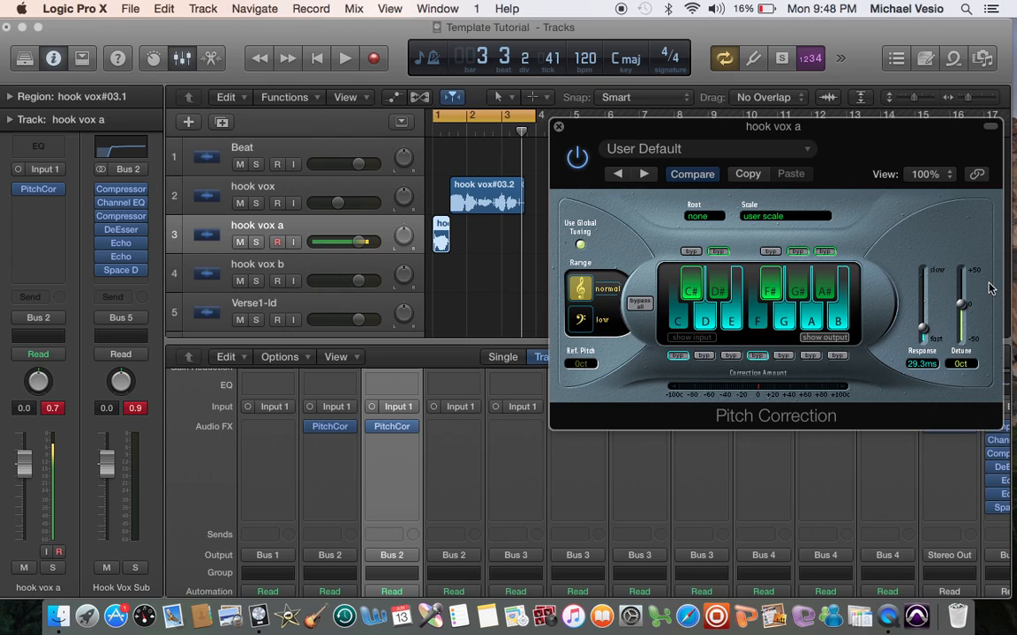
Step: Adjust the detune of the hook vox a Pitch Correction slightly and close its window
left_click_drag(951, 132, 849, 123)
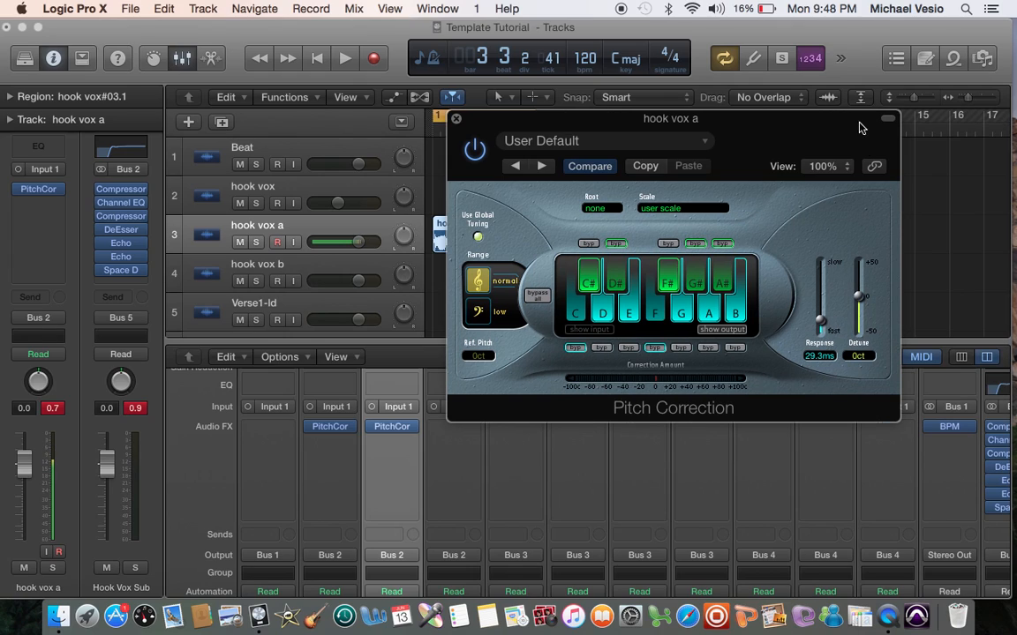
left_click_drag(861, 288, 862, 301)
mouse_move(864, 300)
left_mouse_down()
mouse_move(862, 289)
mouse_move(865, 300)
left_mouse_up()
left_click(455, 118)
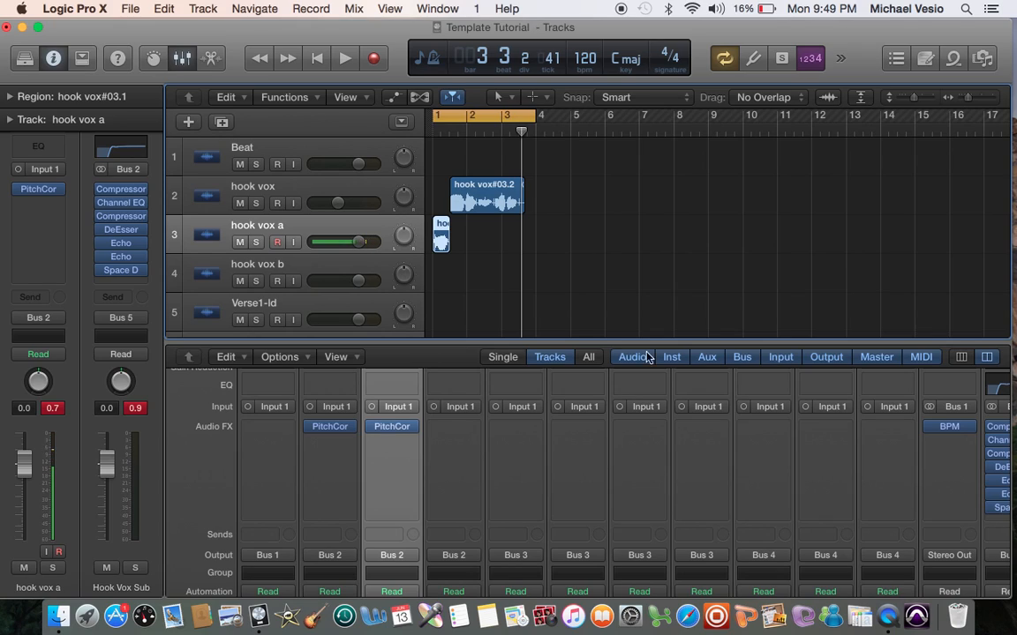
scroll(568, 423, "left", 2)
scroll(568, 423, "right", 6)
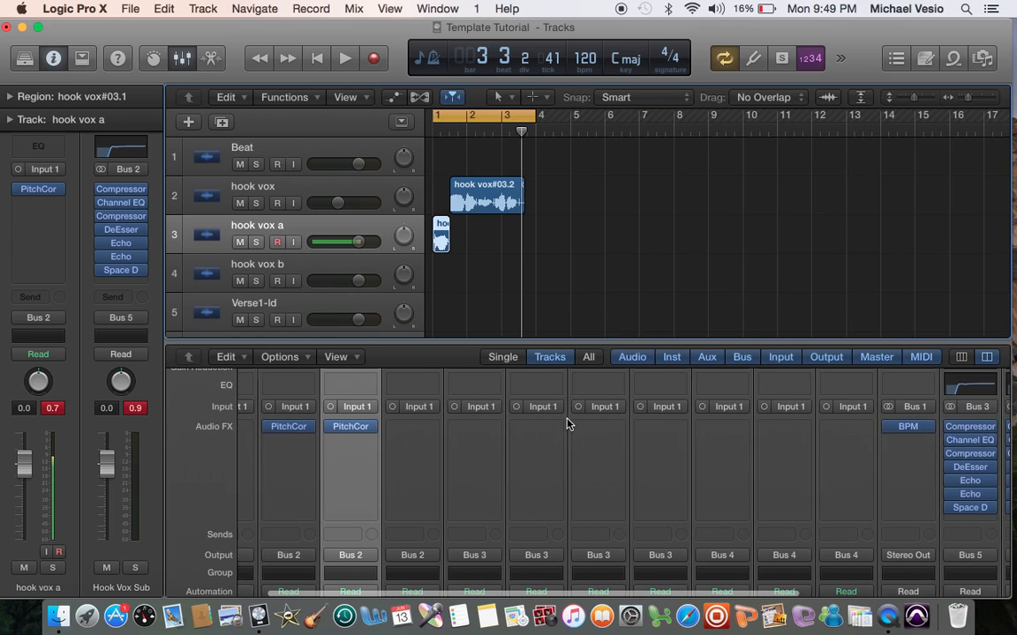